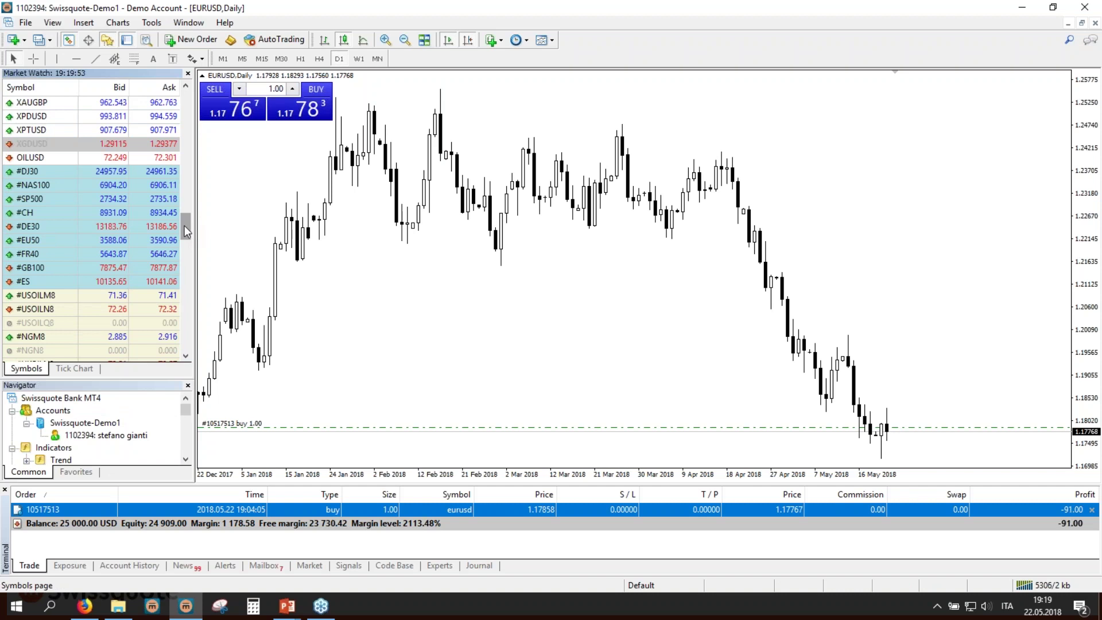
- Load the #DE30 spot index from the Market Watch list into the open EURUSD chart
left_click(50, 184)
left_click(49, 196)
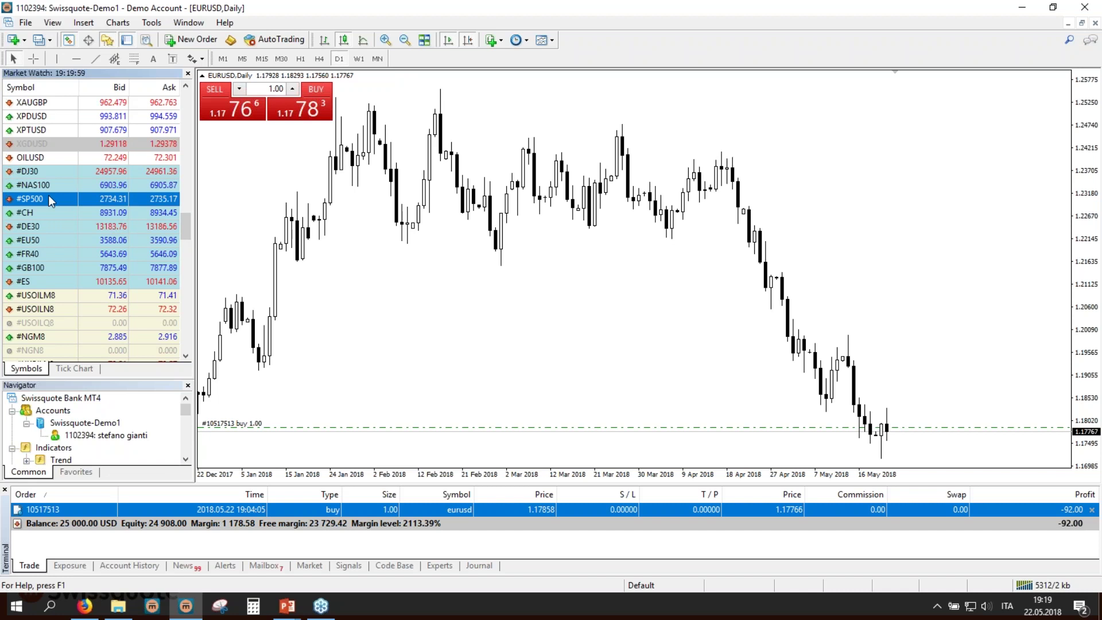
left_click(53, 225)
left_click_drag(54, 225, 382, 190)
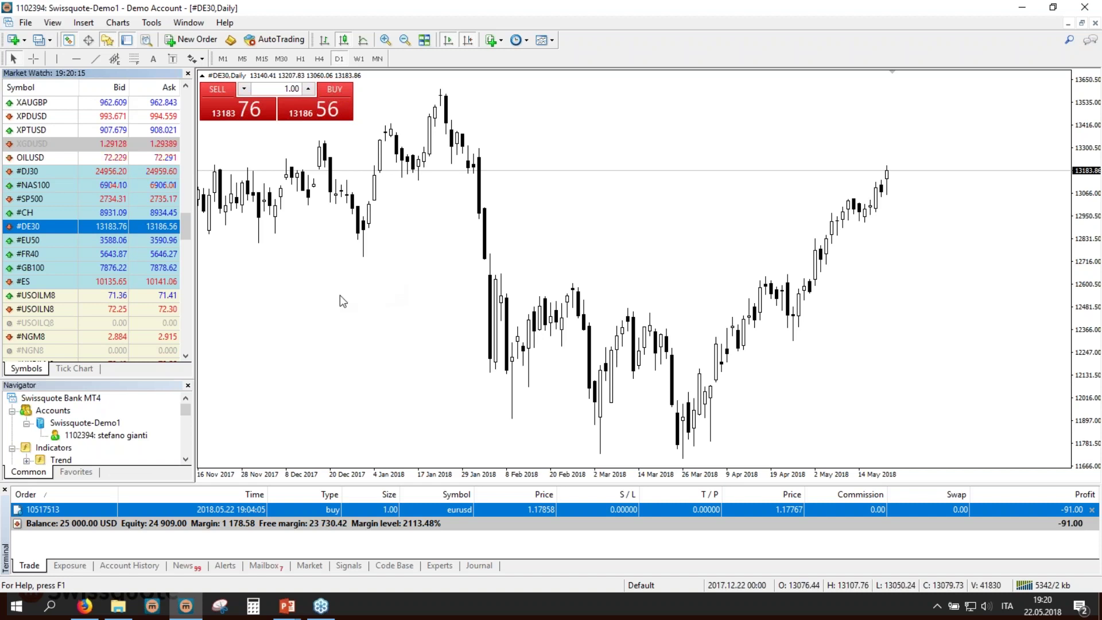
- Find the #DE30M8 future in the Market Watch list and open it in a new chart window
left_click_drag(191, 232, 184, 274)
left_click(34, 311)
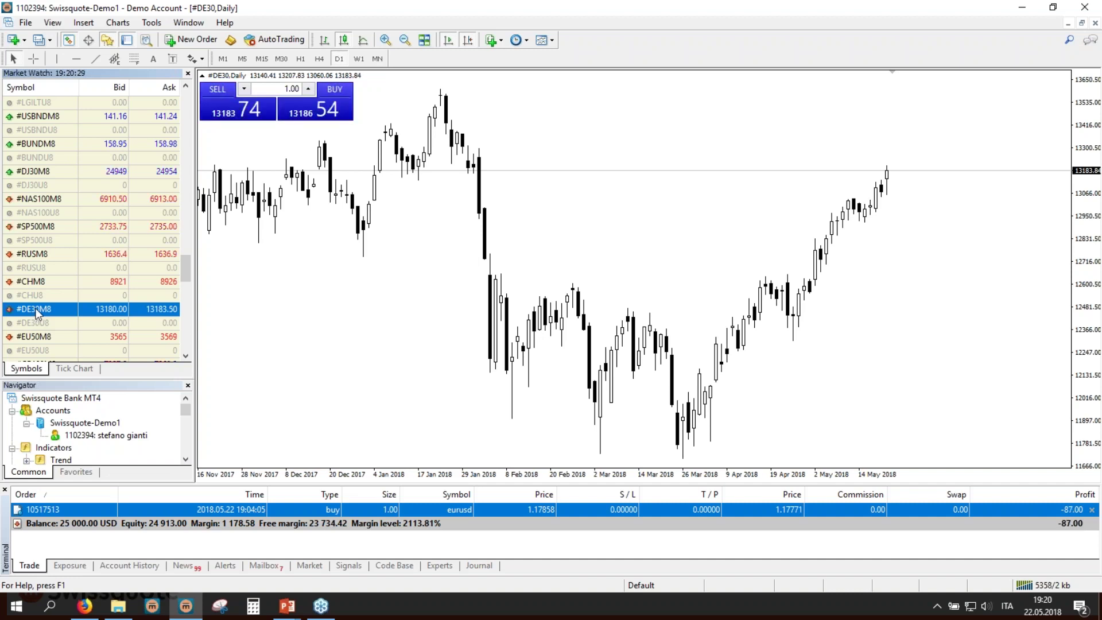
right_click(35, 311)
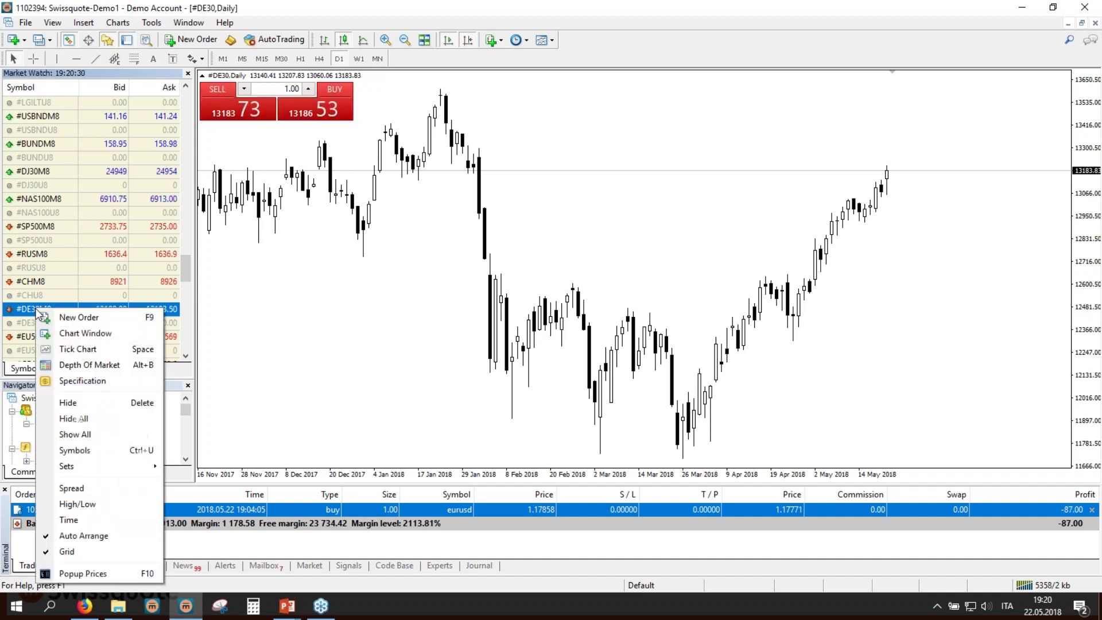
left_click(100, 339)
- Apply the Black On White colour scheme to the #DE30M8 chart and hide its grid
left_click(553, 39)
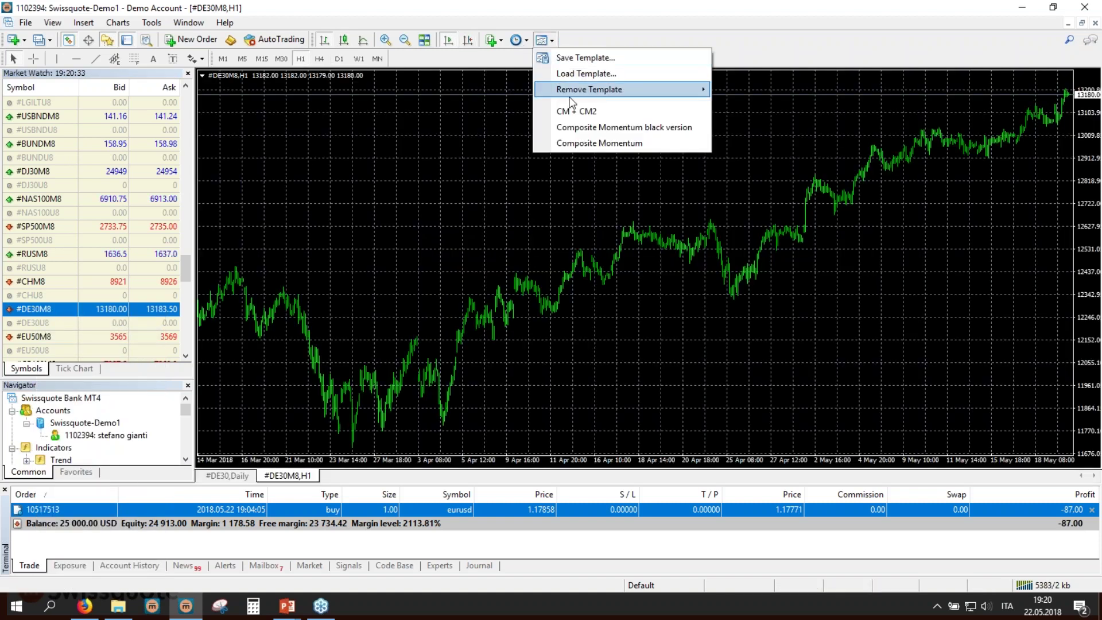
right_click(456, 167)
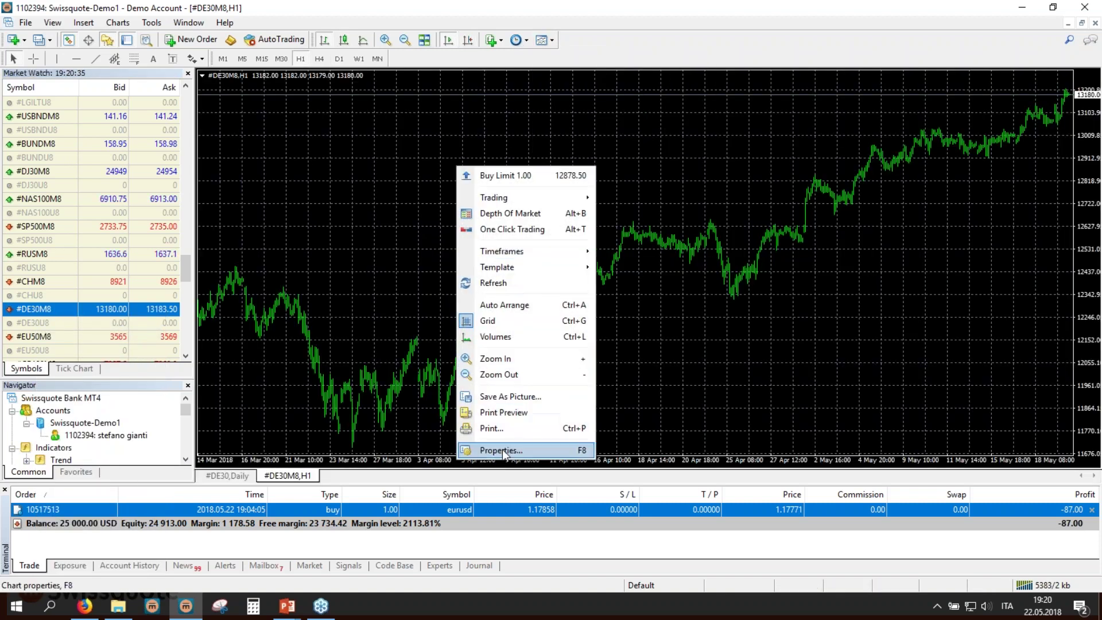
left_click(506, 450)
left_click(540, 215)
left_click(537, 250)
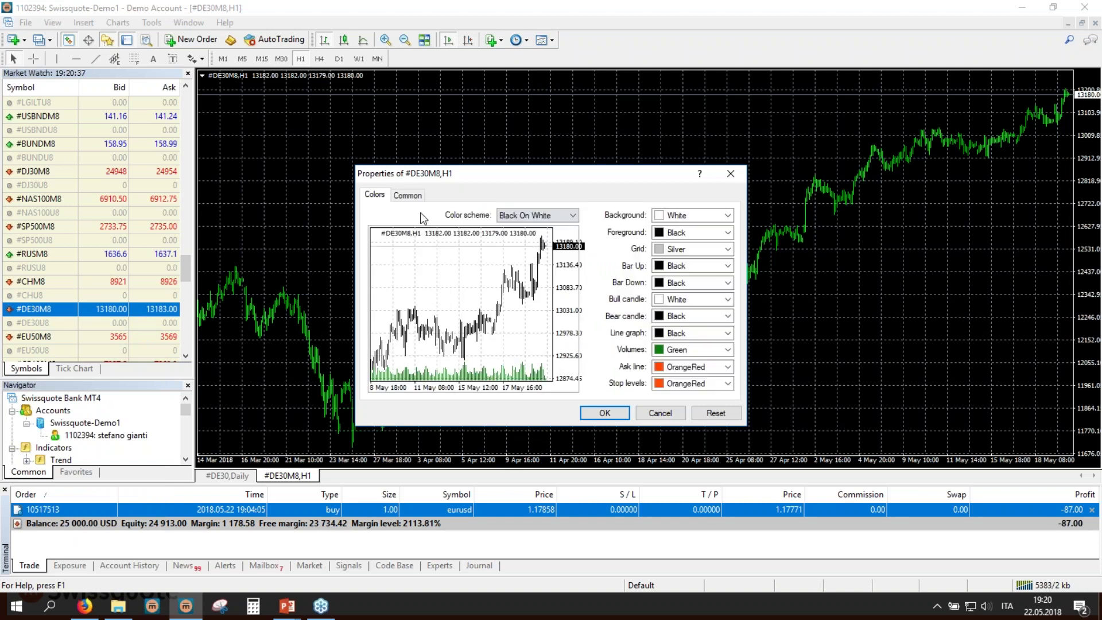
left_click(408, 196)
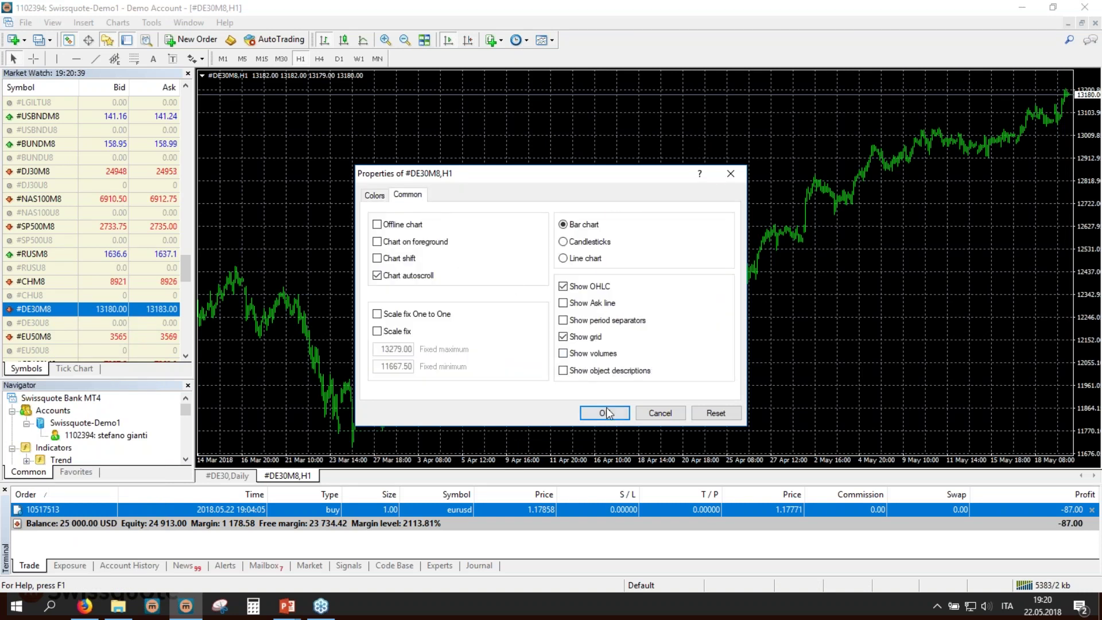
left_click(587, 337)
left_click(601, 410)
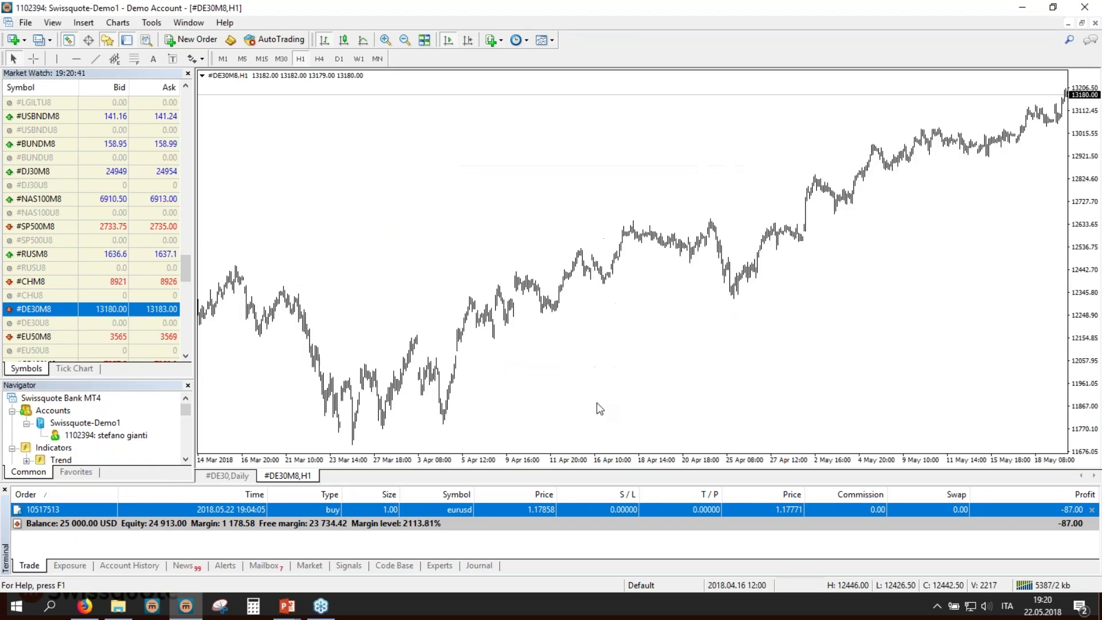
- Tile the #DE30 and #DE30M8 charts side by side and enable chart shift on #DE30M8
left_click(424, 40)
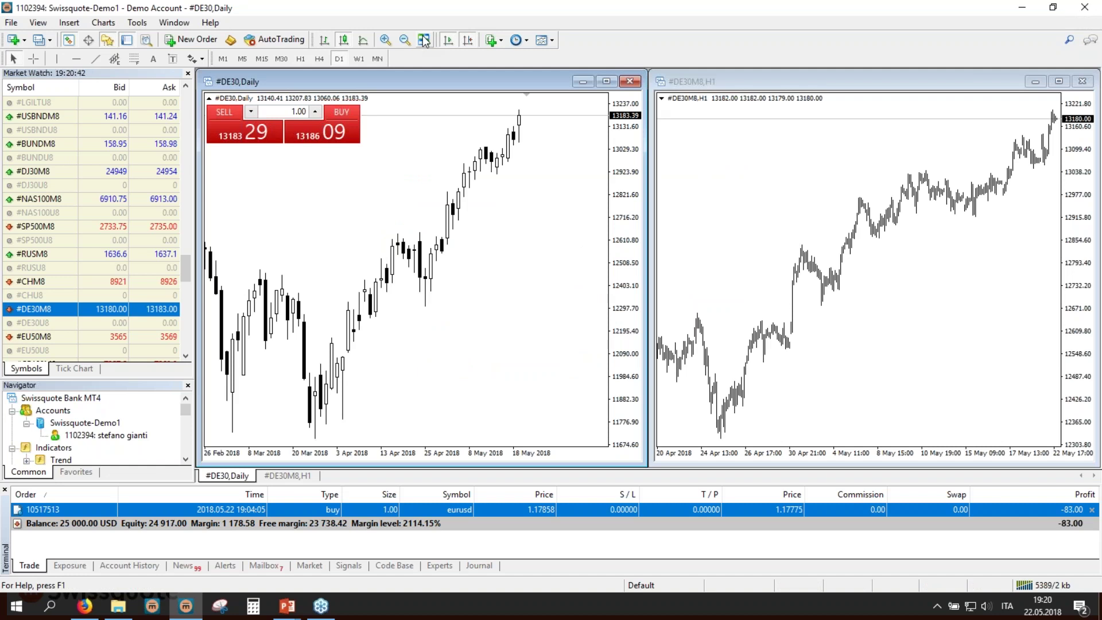
left_click(743, 148)
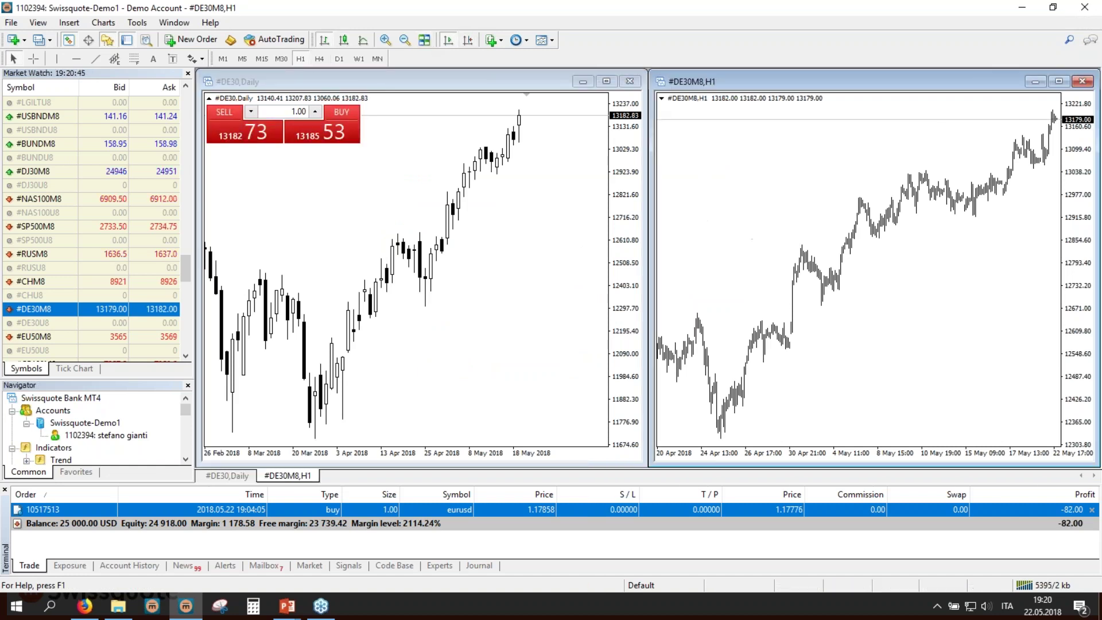
left_click(468, 40)
- Turn on one-click trading for the #DE30M8 chart and select its order volume
right_click(696, 140)
left_click(740, 202)
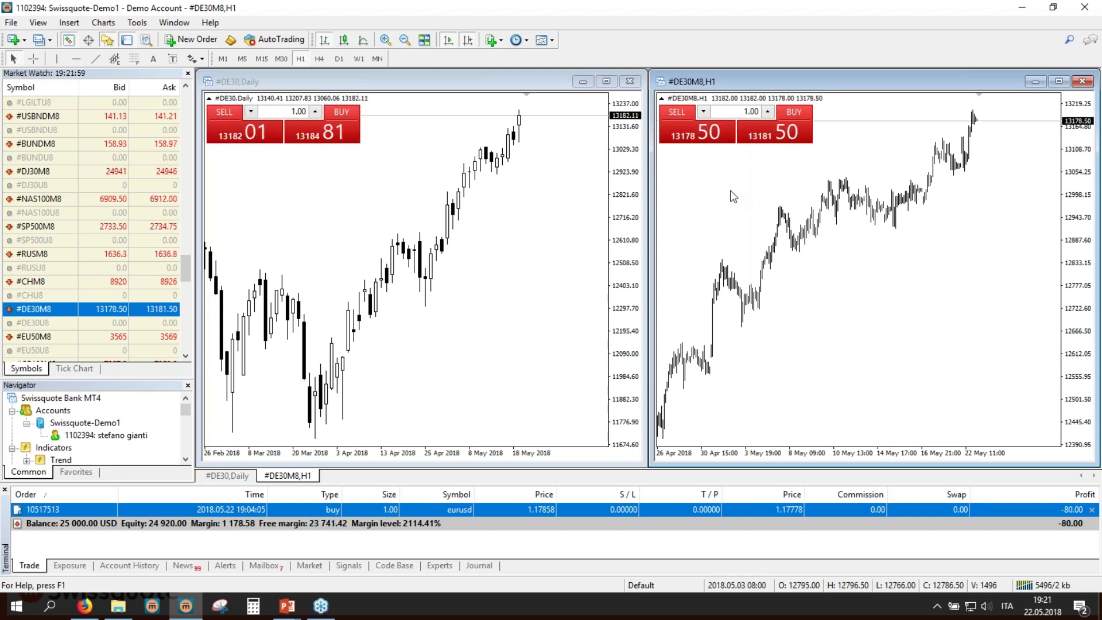
left_click(733, 112)
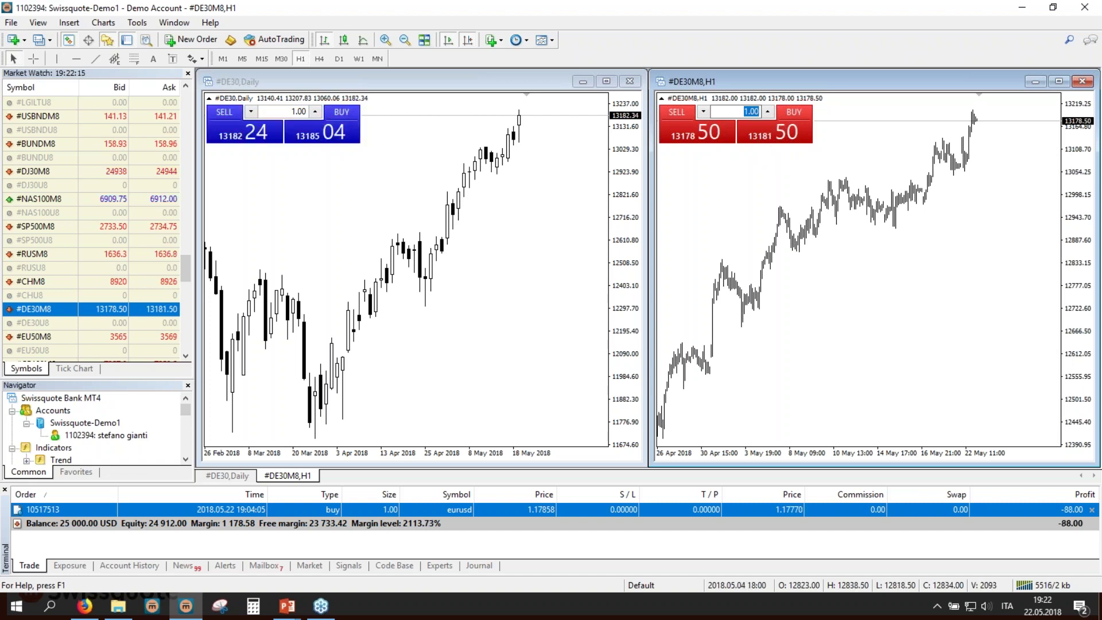
mouse_move(799, 248)
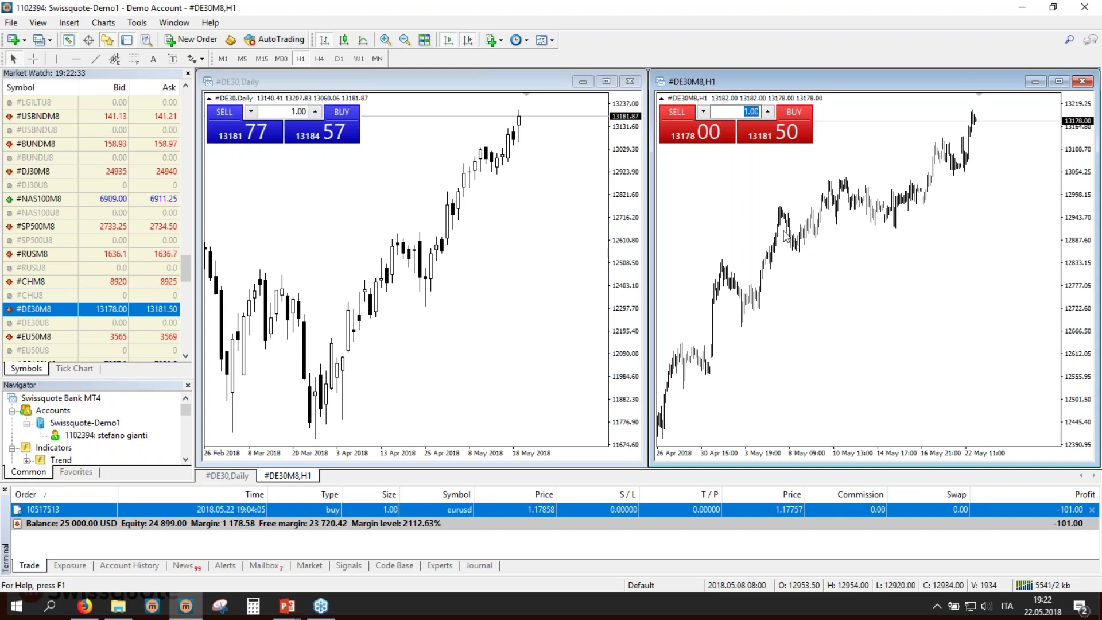
- Open the #DE30M8 contract specification and switch to Calculator, arranging both windows on screen
right_click(91, 308)
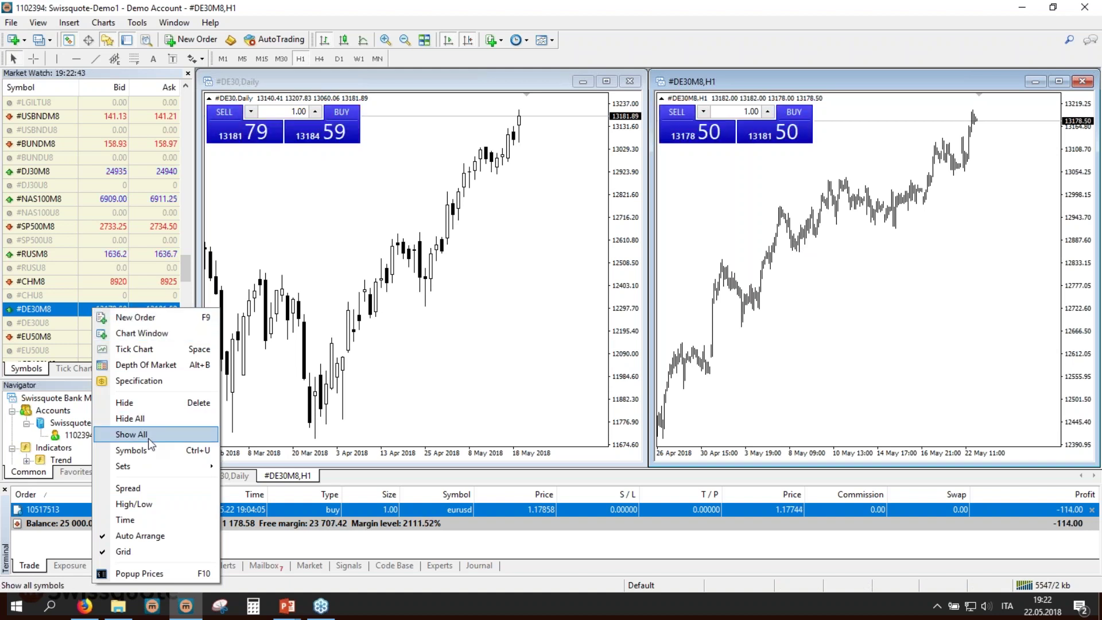
left_click(152, 382)
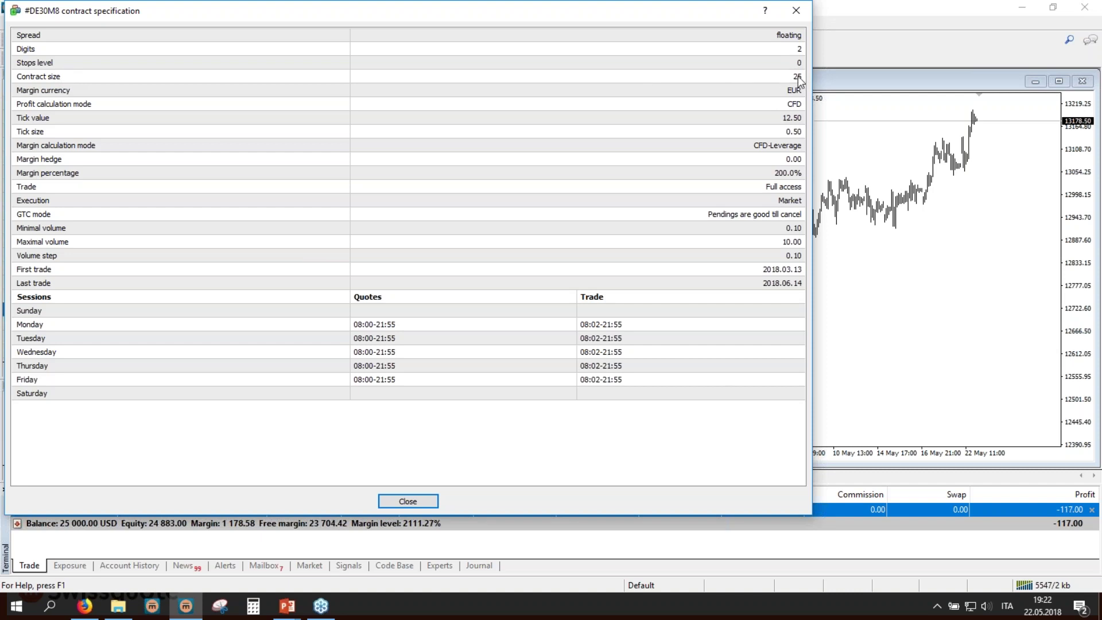
left_click_drag(519, 11, 698, 158)
left_click(253, 606)
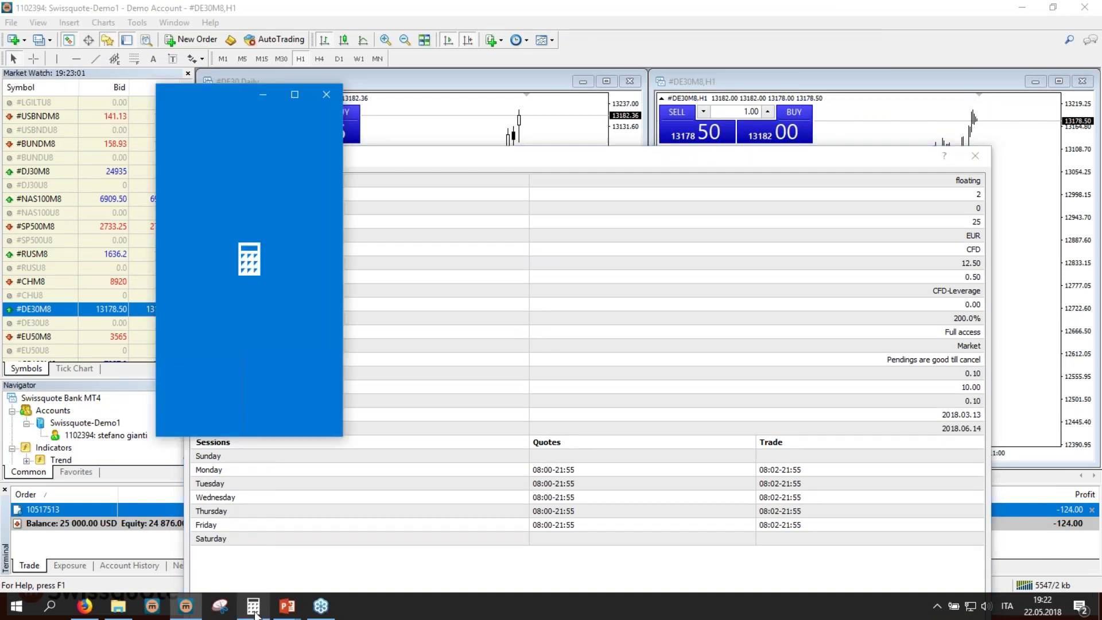
left_click_drag(226, 102, 232, 192)
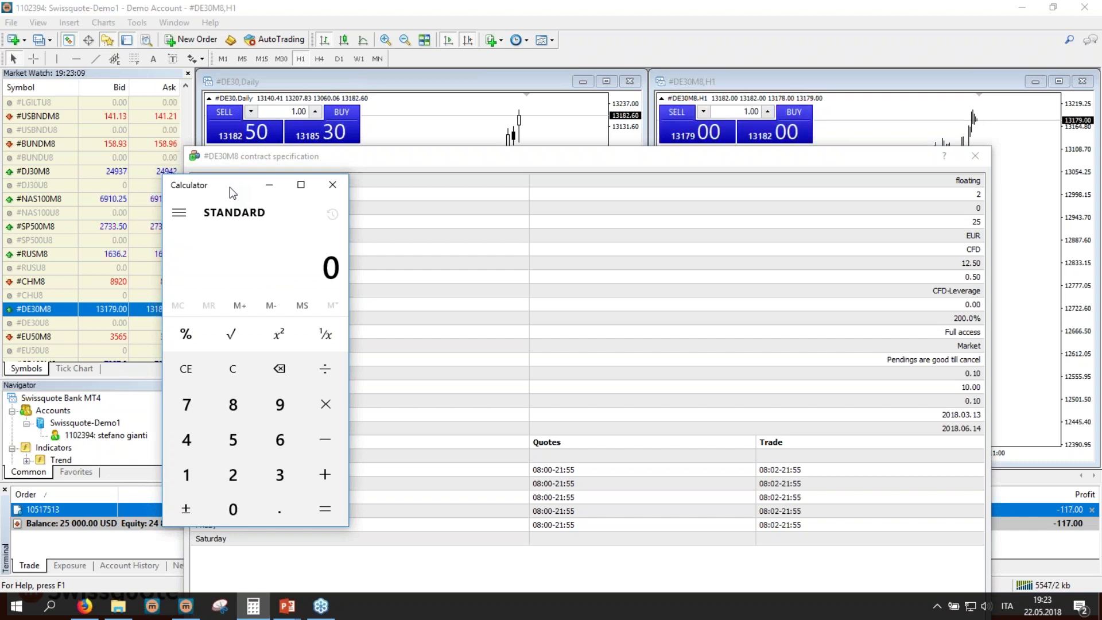
type("10,000")
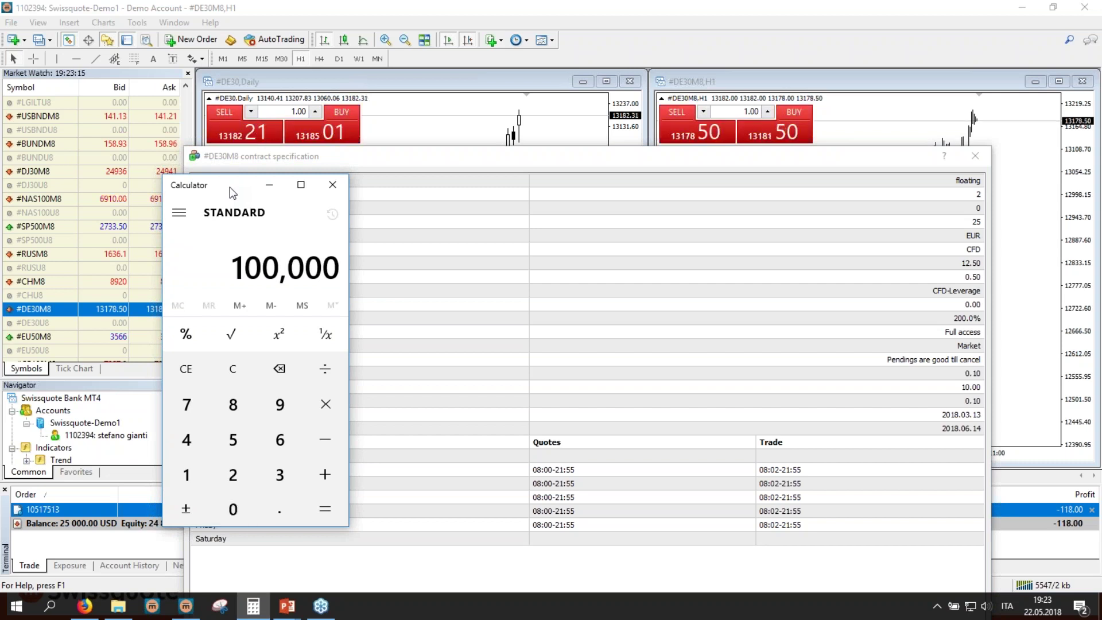
key("BackSpace")
key("BackSpace")
key("BackSpace")
key("BackSpace")
key("BackSpace")
key("BackSpace")
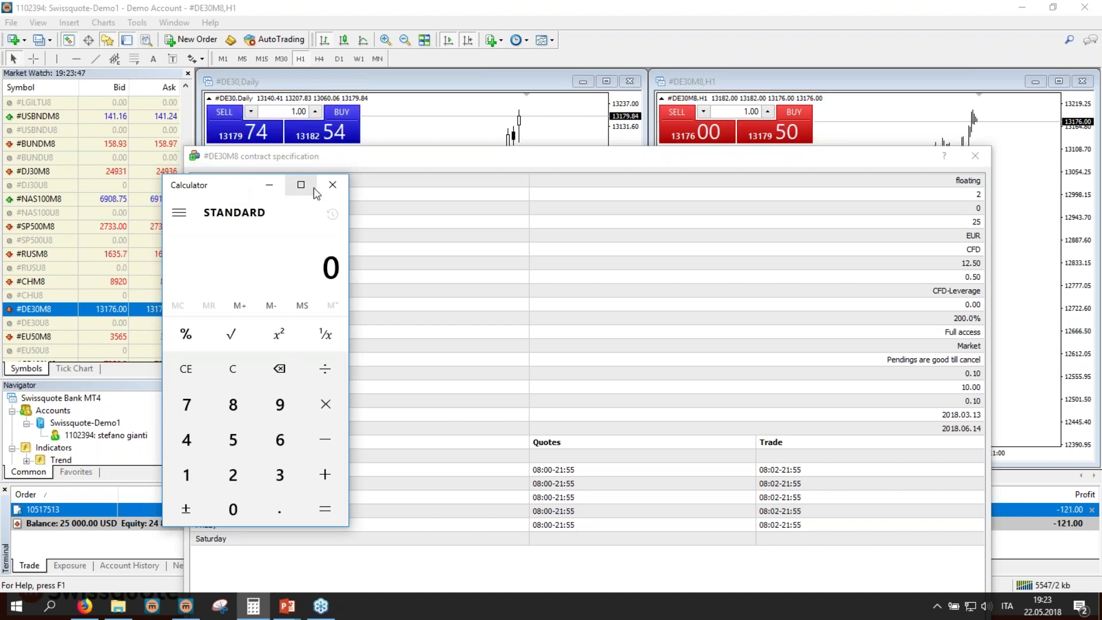
- Calculate the value of one #DE30M8 contract by multiplying the contract size 25 by the price 13179
left_click_drag(233, 185, 240, 239)
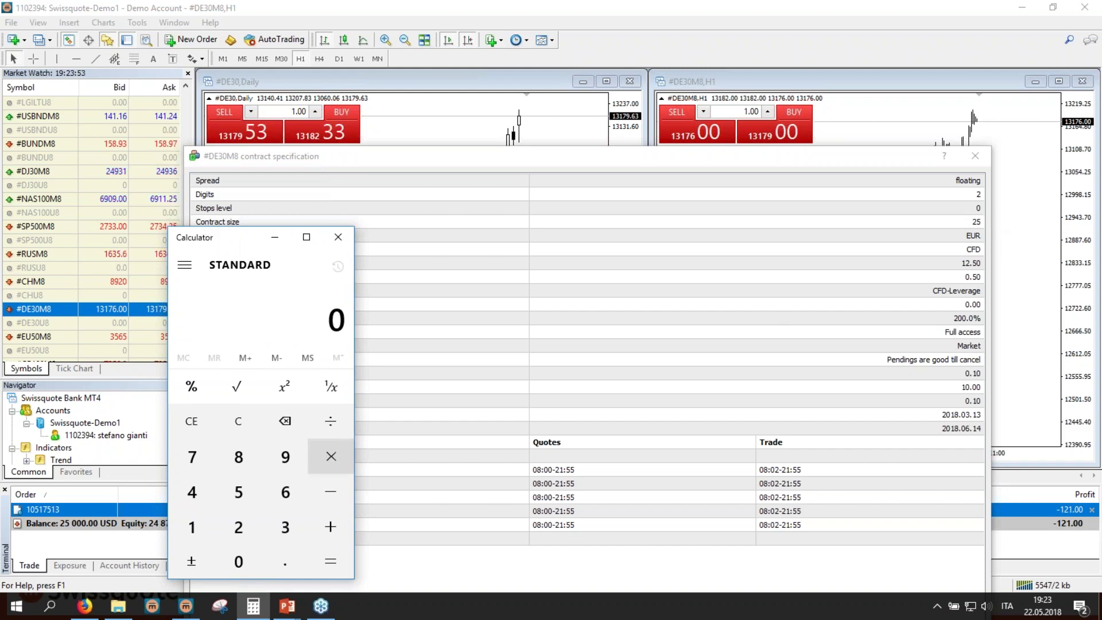
left_click(238, 527)
left_click(249, 500)
left_click(329, 459)
left_click(194, 528)
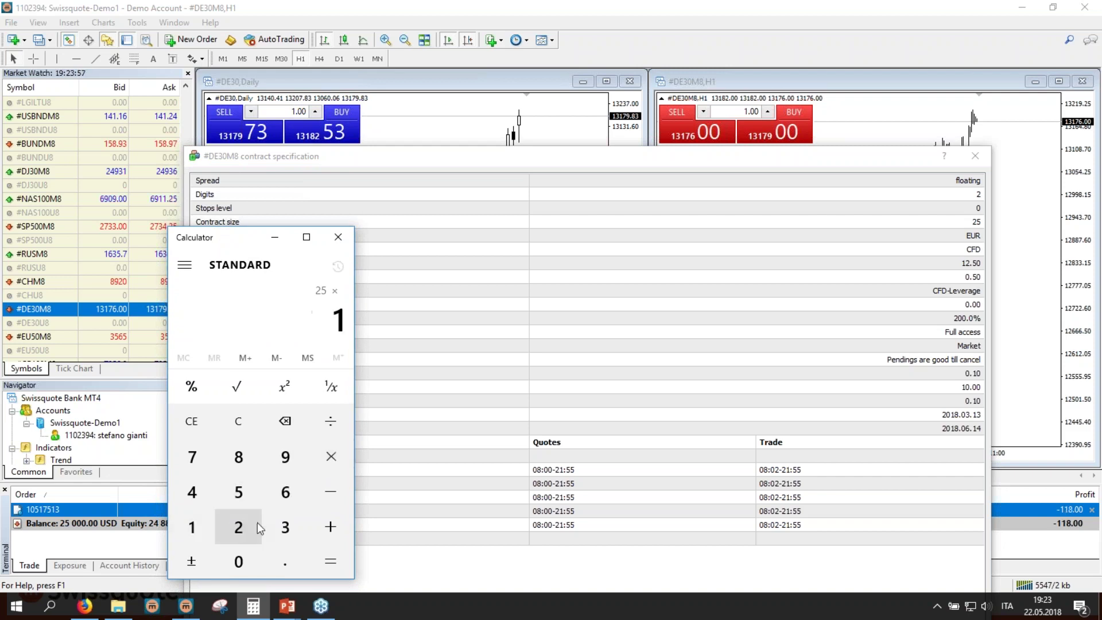
left_click(284, 527)
left_click(195, 529)
left_click(189, 465)
left_click(288, 461)
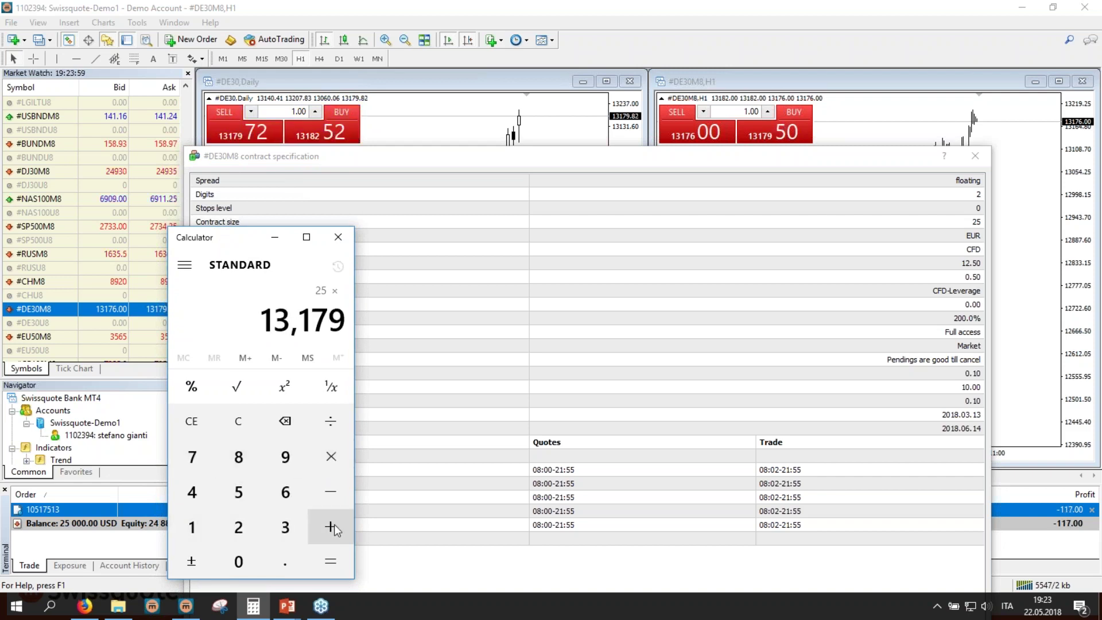
left_click(333, 566)
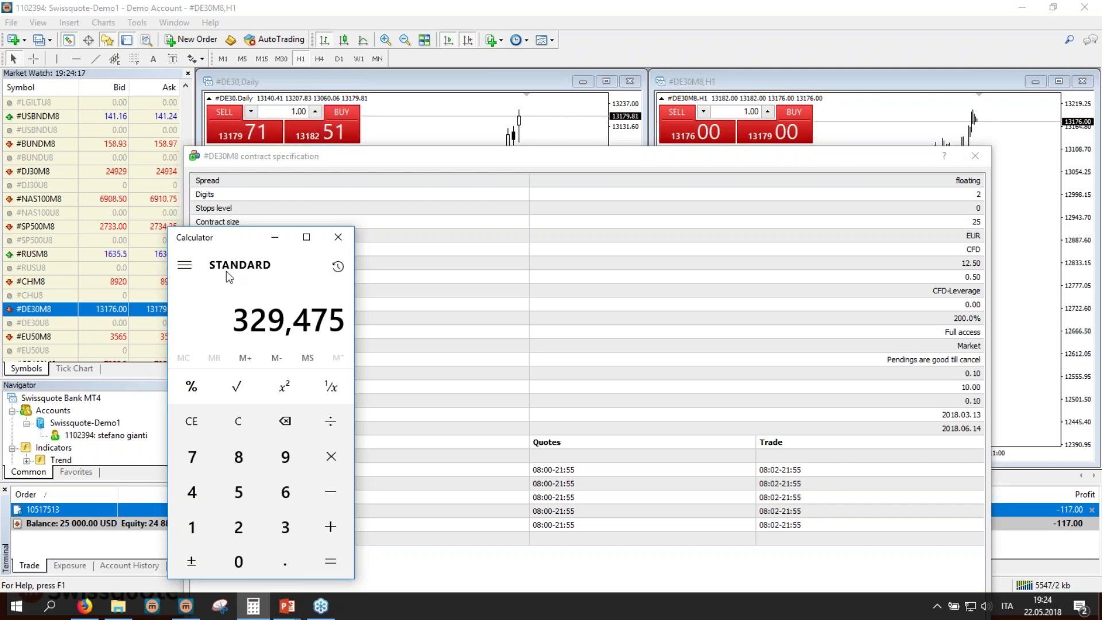
- Move Calculator aside to review the tick value and tick size in the specification, and close both windows
left_click_drag(223, 237, 219, 276)
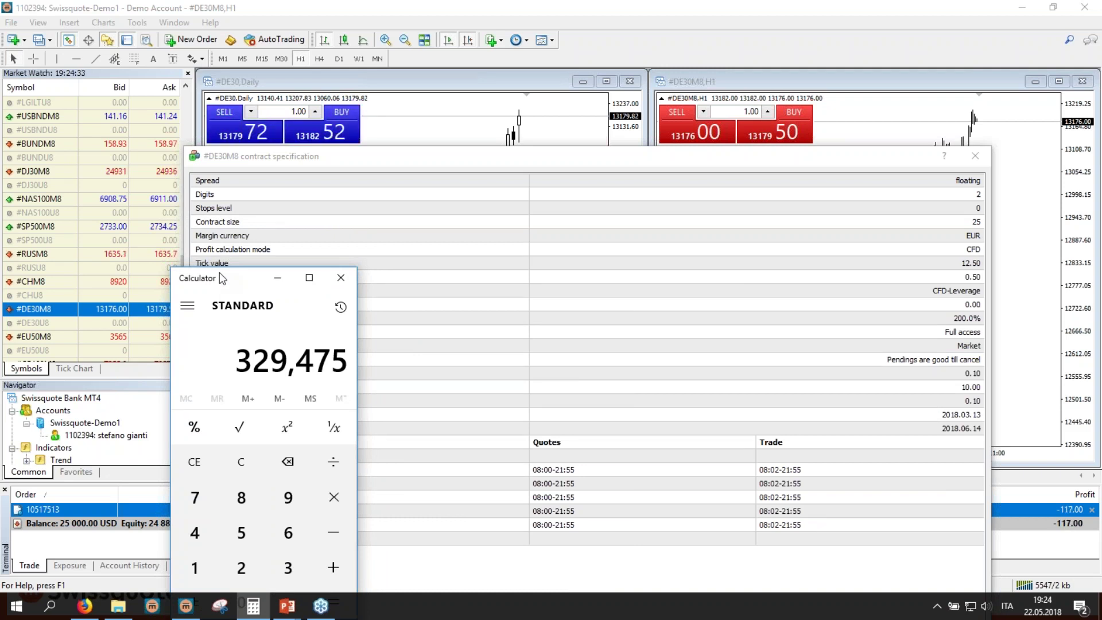
left_click_drag(220, 273, 877, 296)
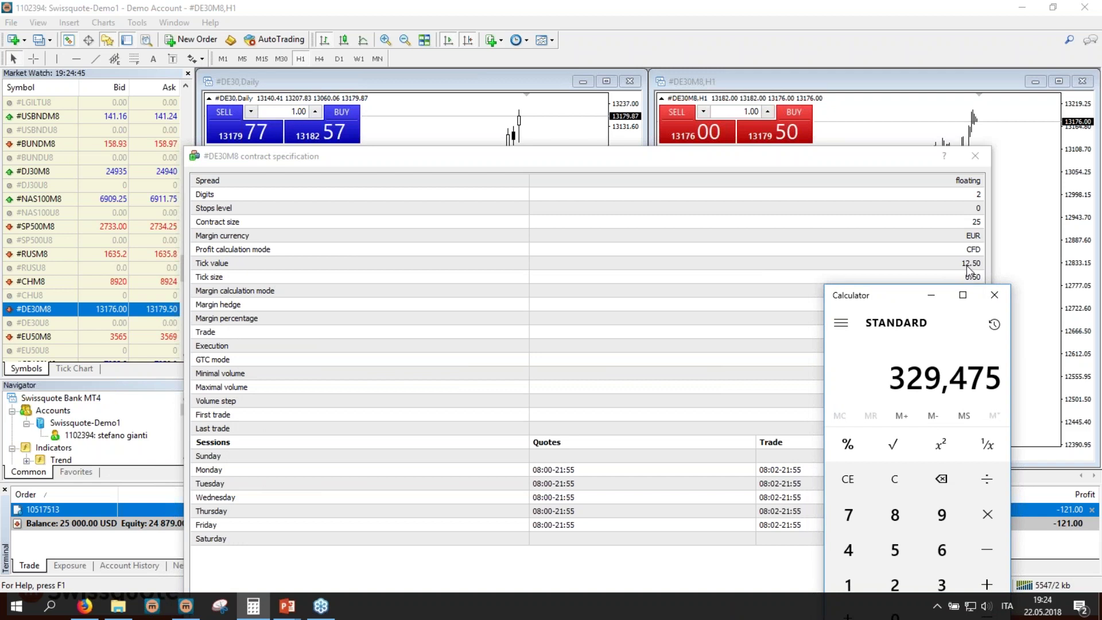
left_click(1001, 301)
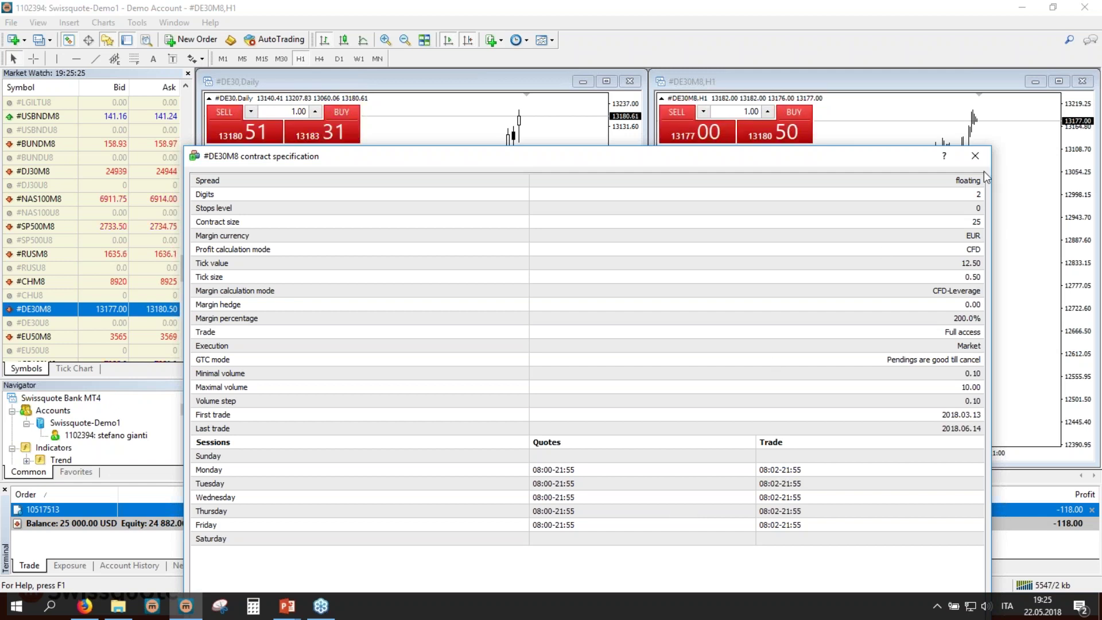
left_click(977, 154)
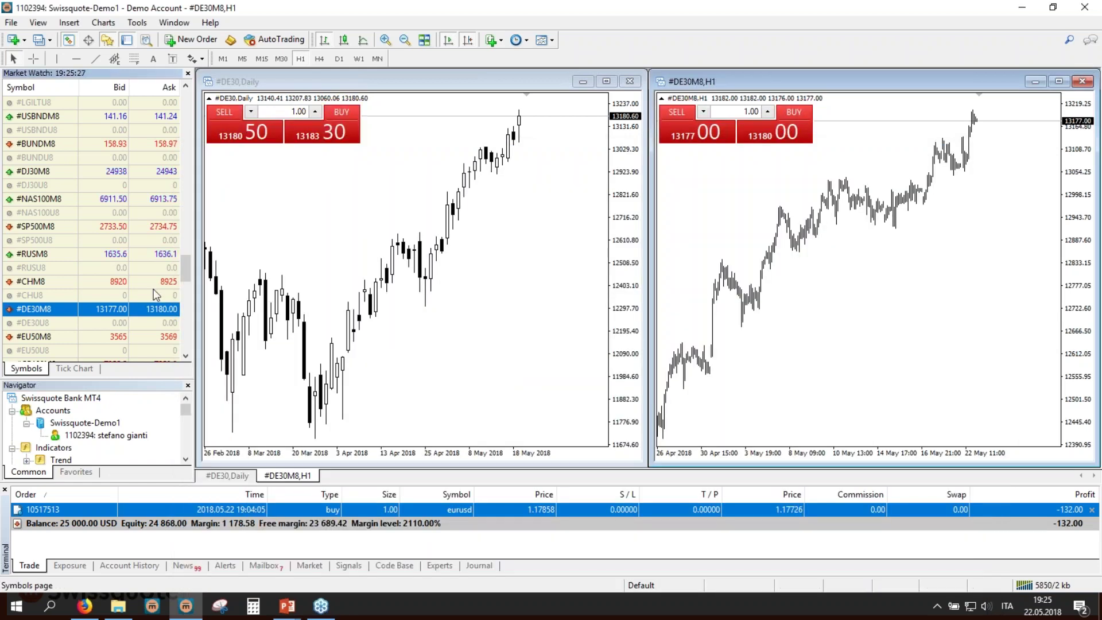
- Find the spot index CFDs in Market Watch and select #DE30, bringing the whole group into view
left_click_drag(188, 263, 187, 227)
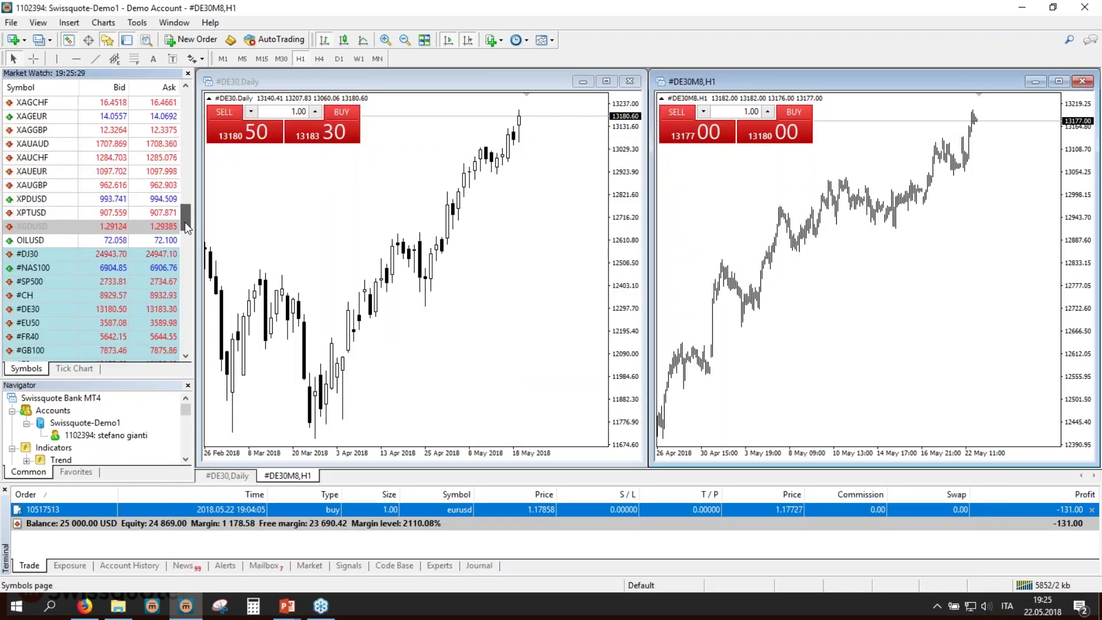
left_click(35, 310)
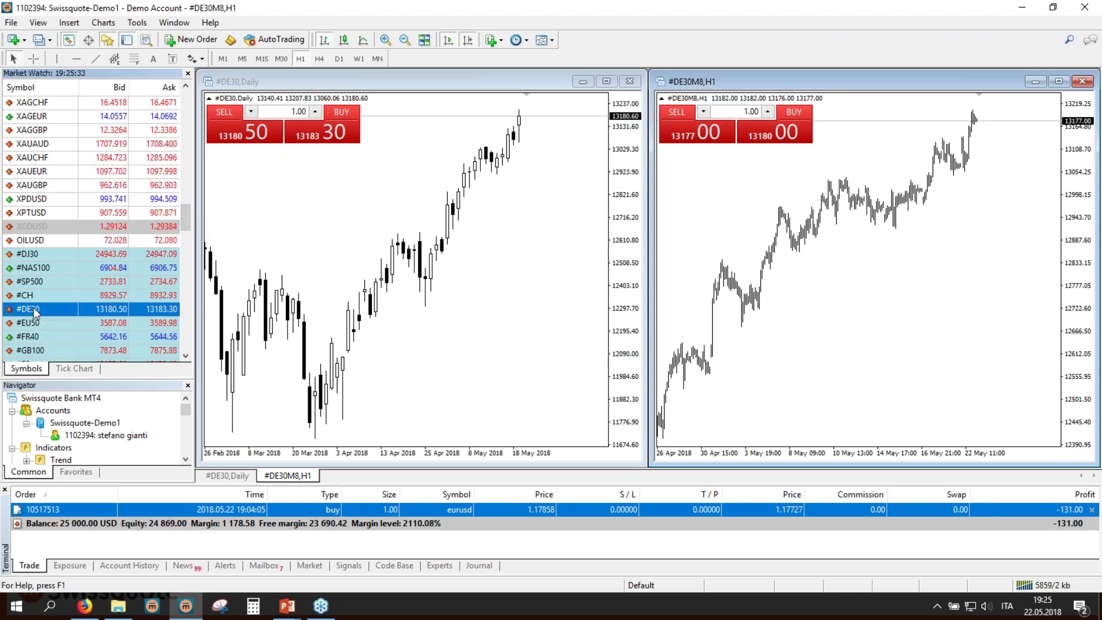
left_click(187, 355)
left_click(187, 355)
left_click(188, 354)
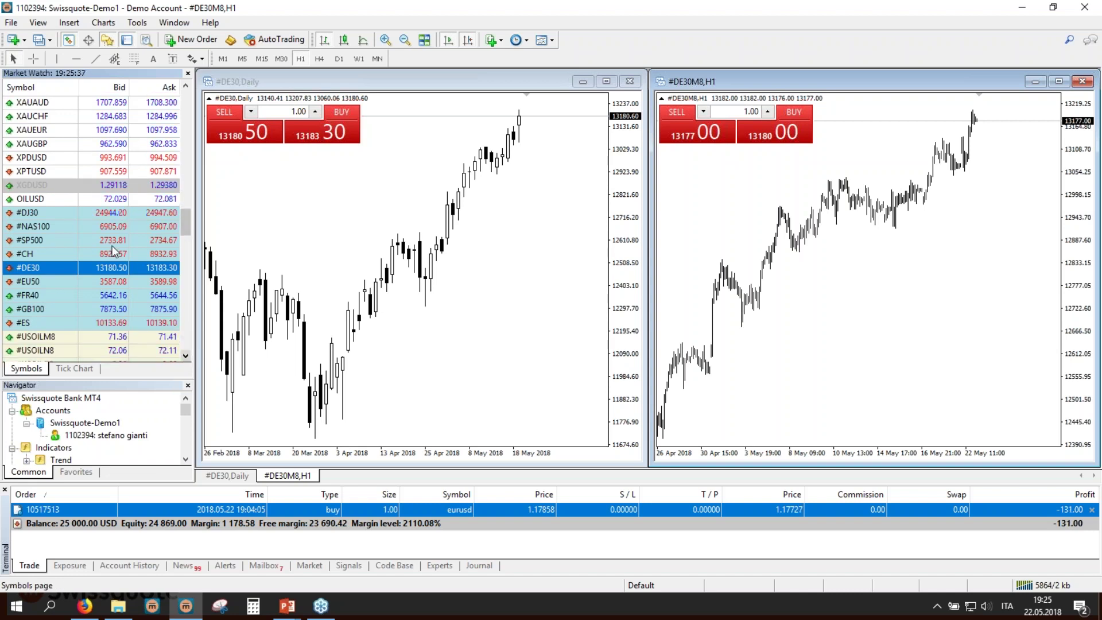
- Go through the spot index CFDs in Market Watch one by one, from #DJ30 to #ES
left_click(51, 212)
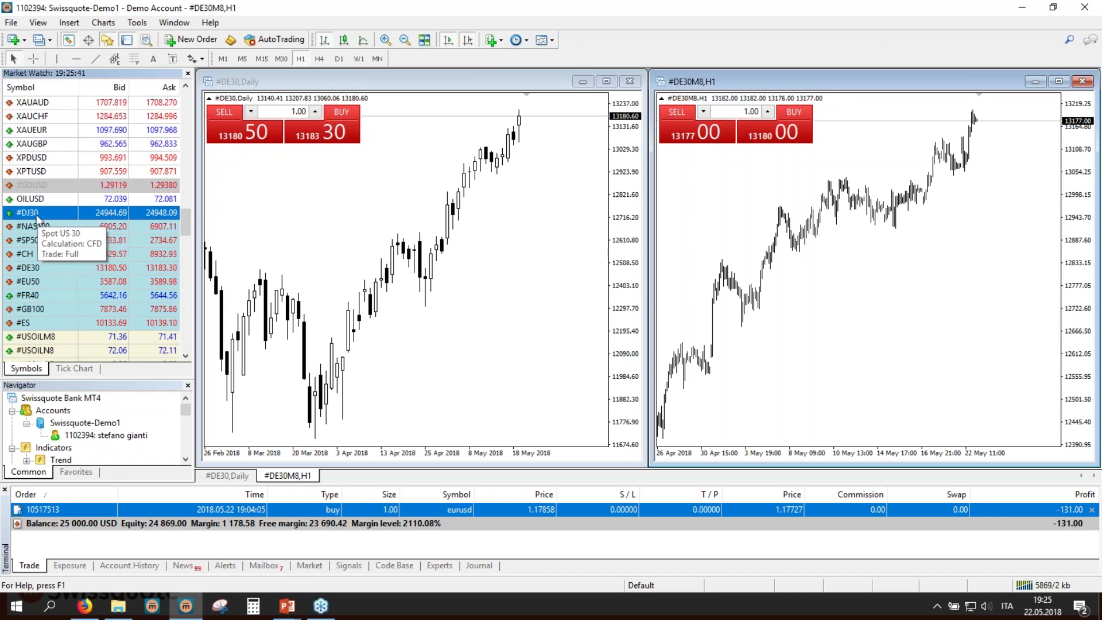
left_click(41, 228)
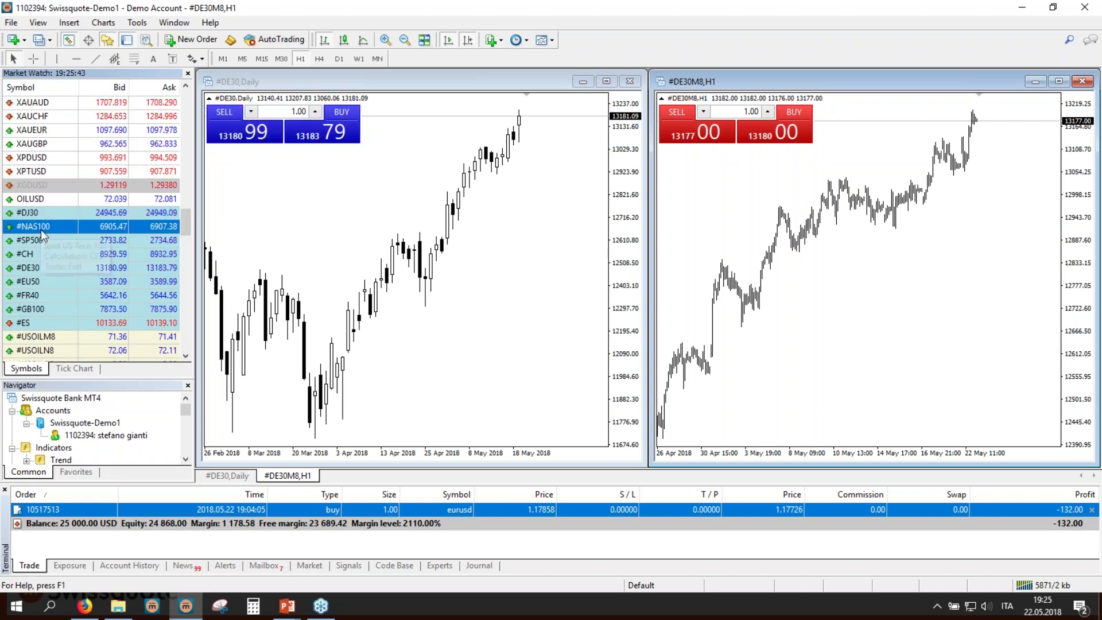
left_click(43, 240)
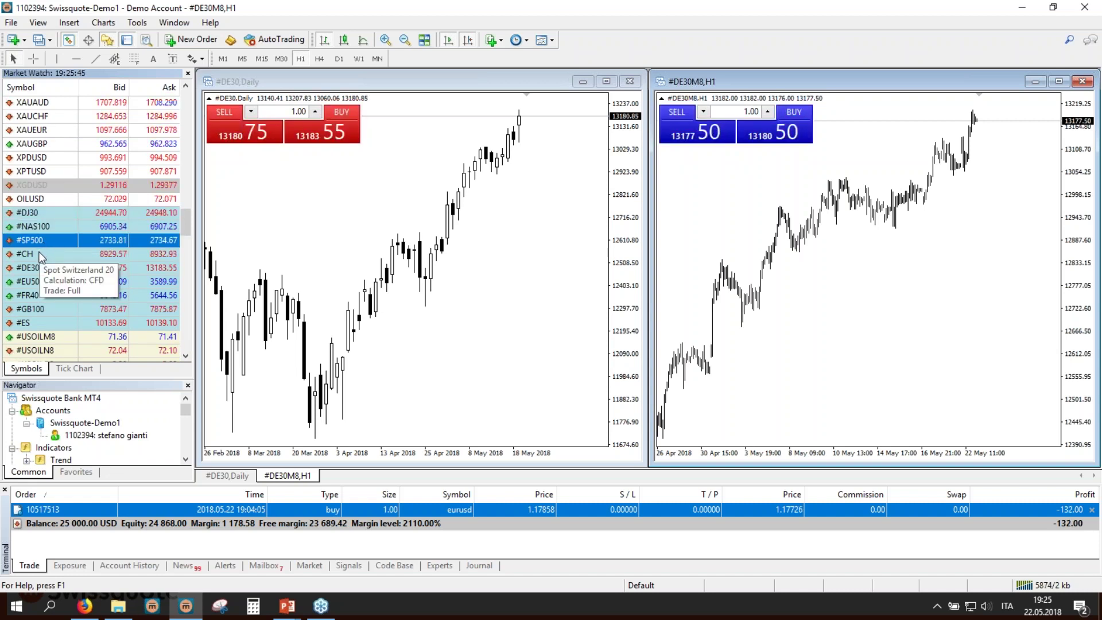
left_click(39, 253)
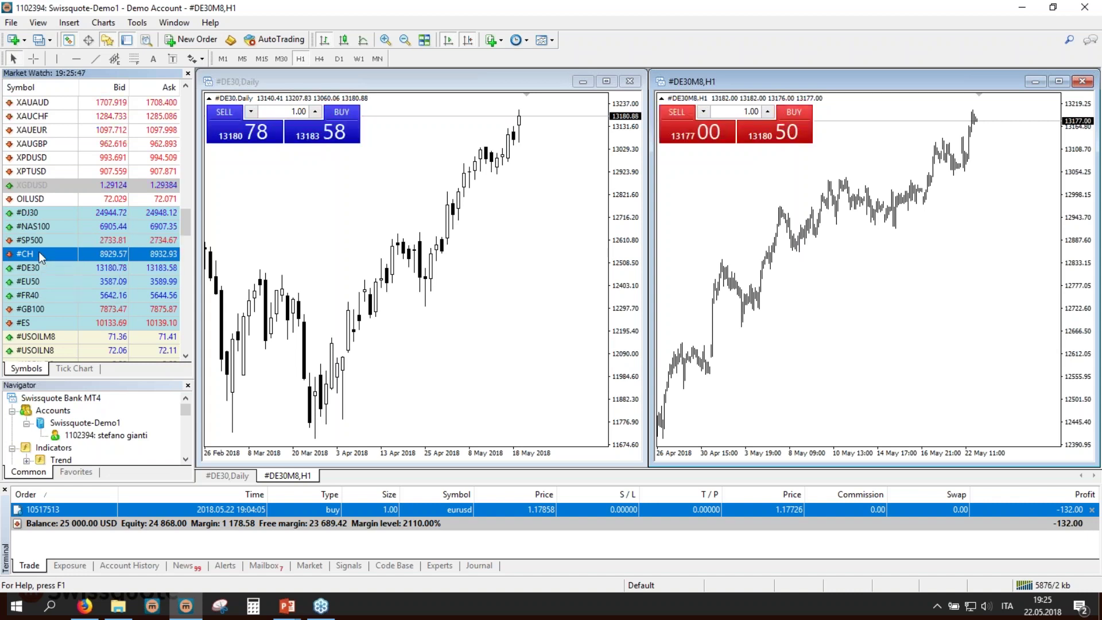
left_click(43, 266)
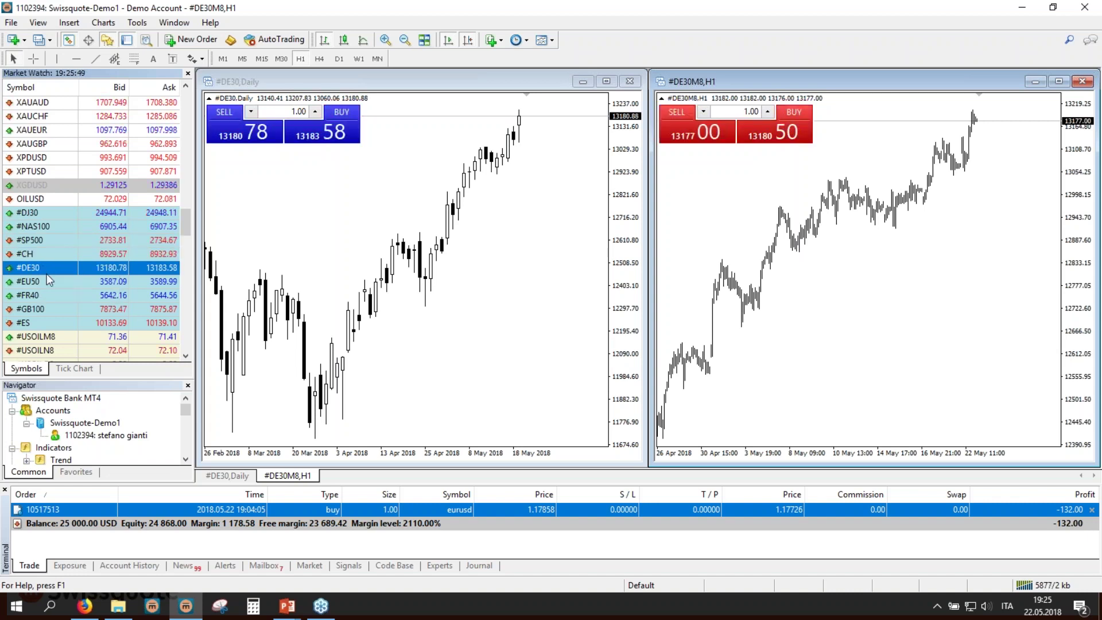
left_click(47, 279)
left_click(39, 294)
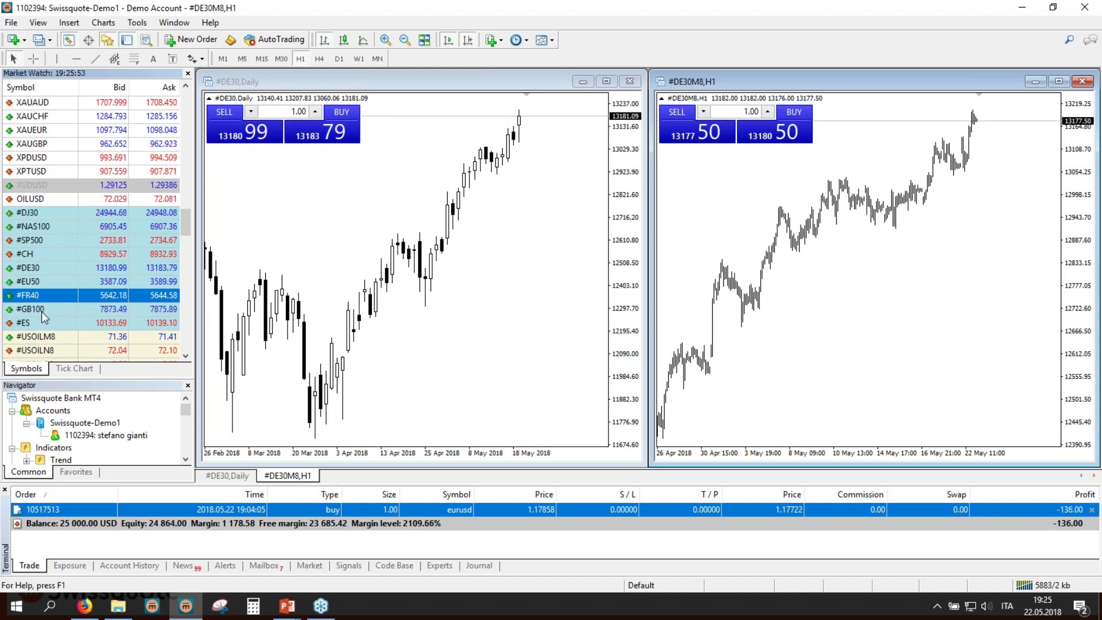
left_click(44, 314)
left_click(43, 322)
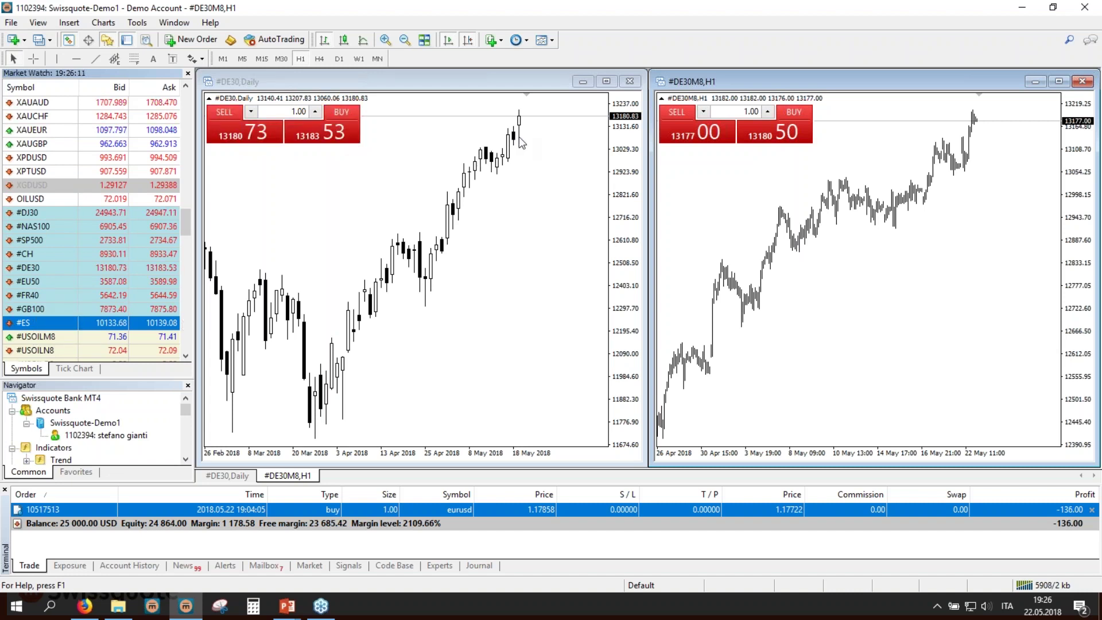
- Open the #DE30 contract specification and review its contract size, margin and volume limits
left_click(36, 267)
right_click(37, 266)
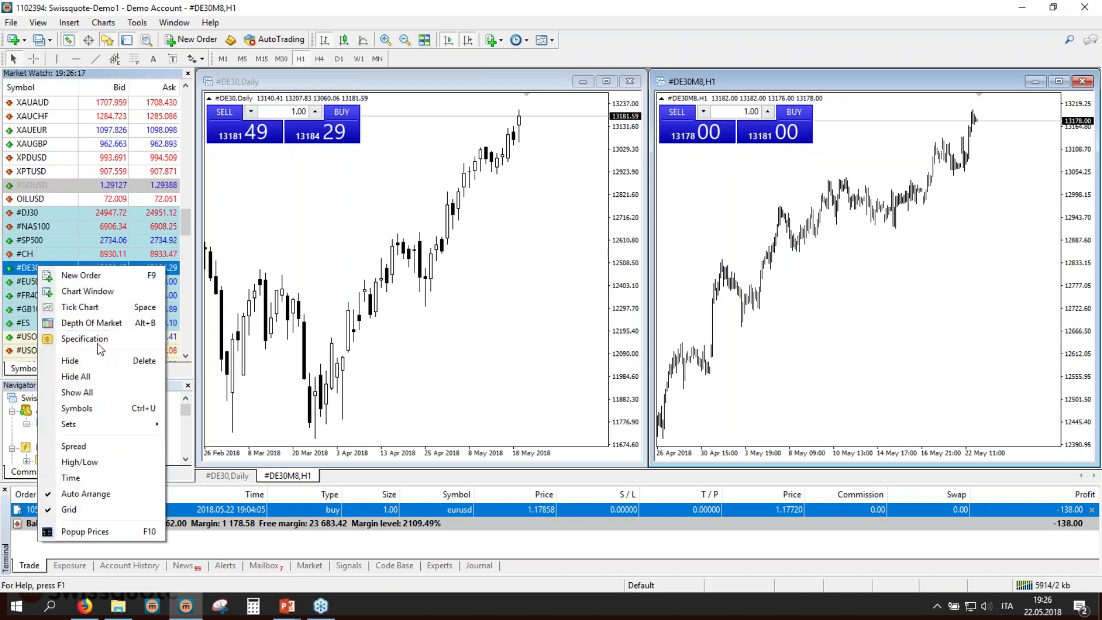
left_click(81, 335)
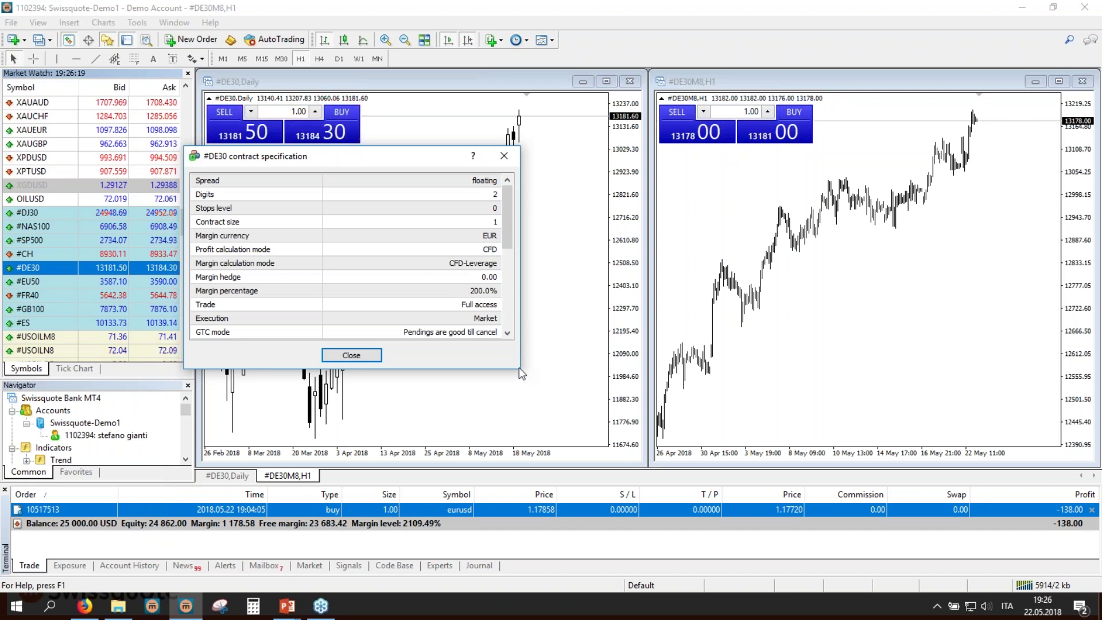
left_click_drag(380, 156, 297, 131)
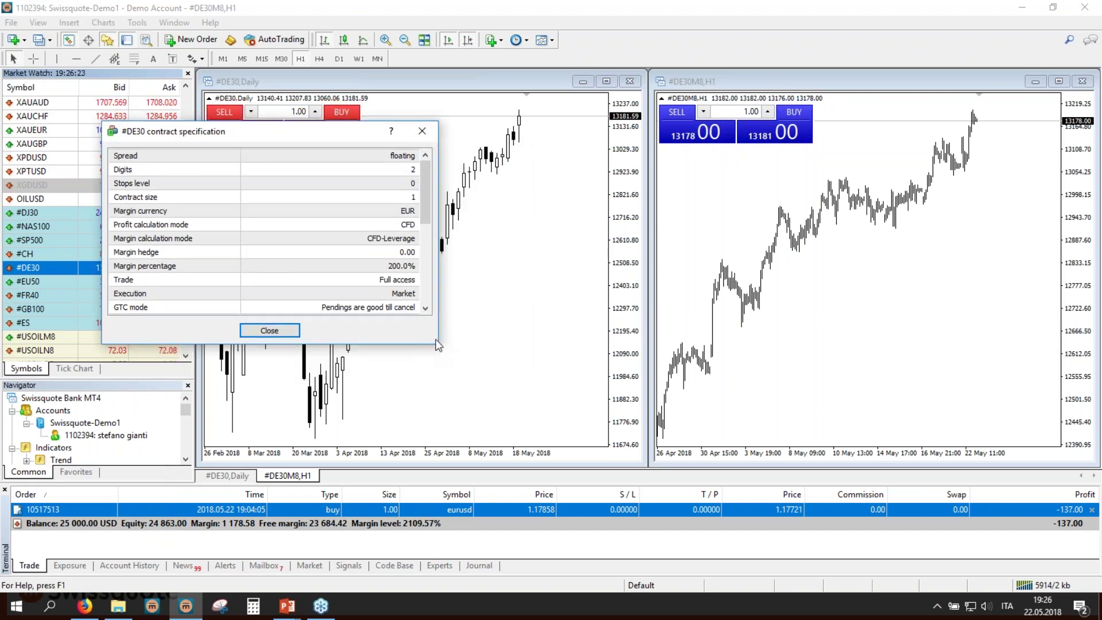
left_click_drag(426, 203, 427, 192)
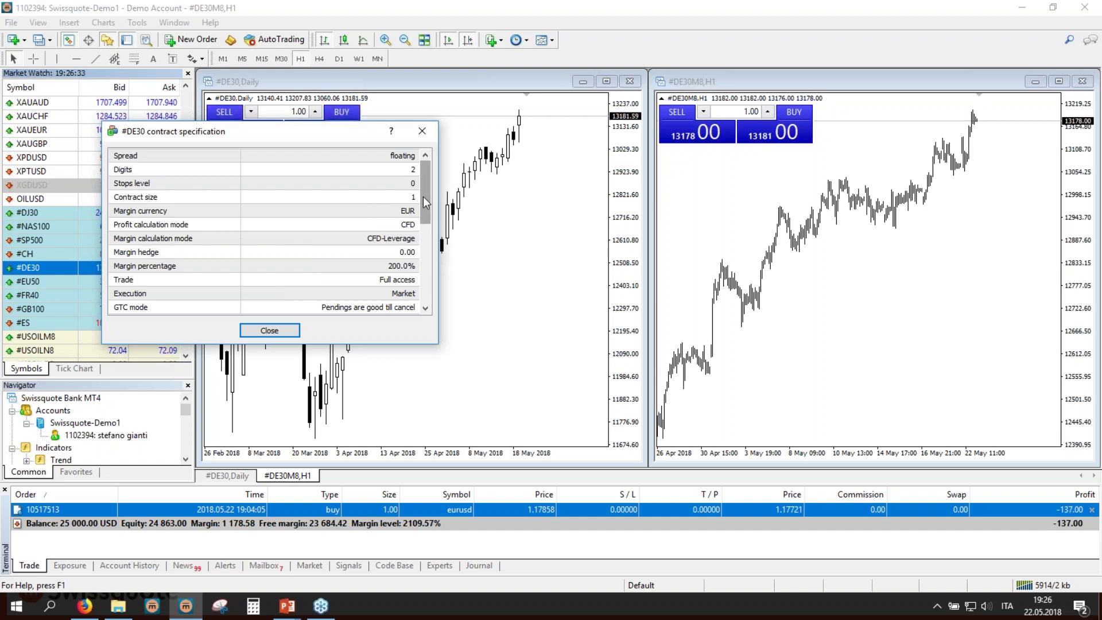
left_click_drag(423, 197, 425, 219)
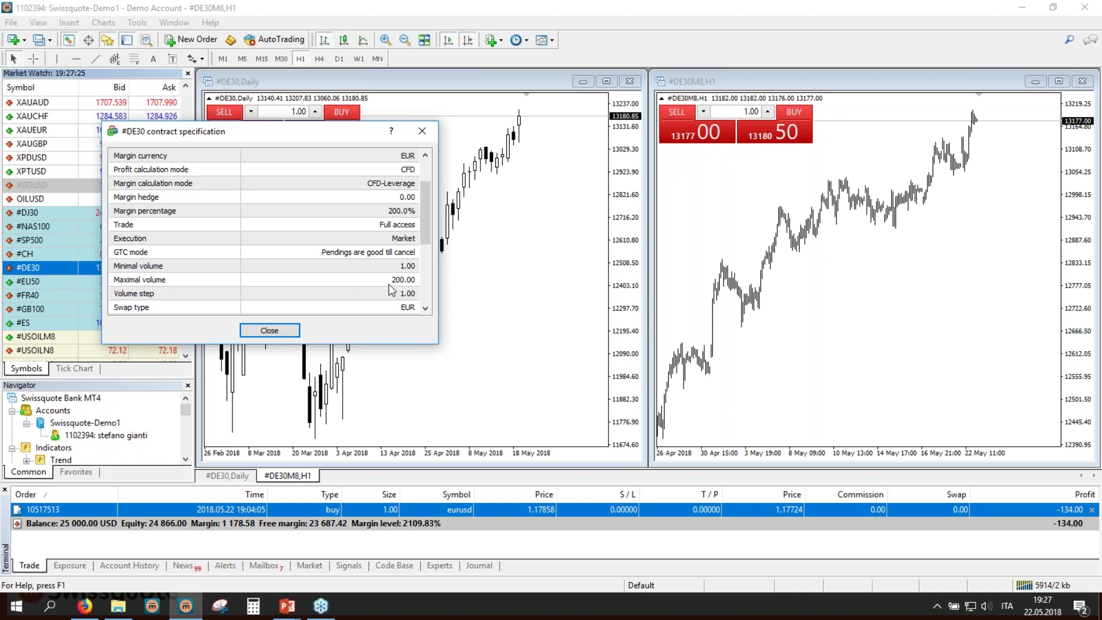
- Enlarge the #DE30 specification window to review the swap values and trading sessions, and close it
left_click_drag(437, 346, 715, 475)
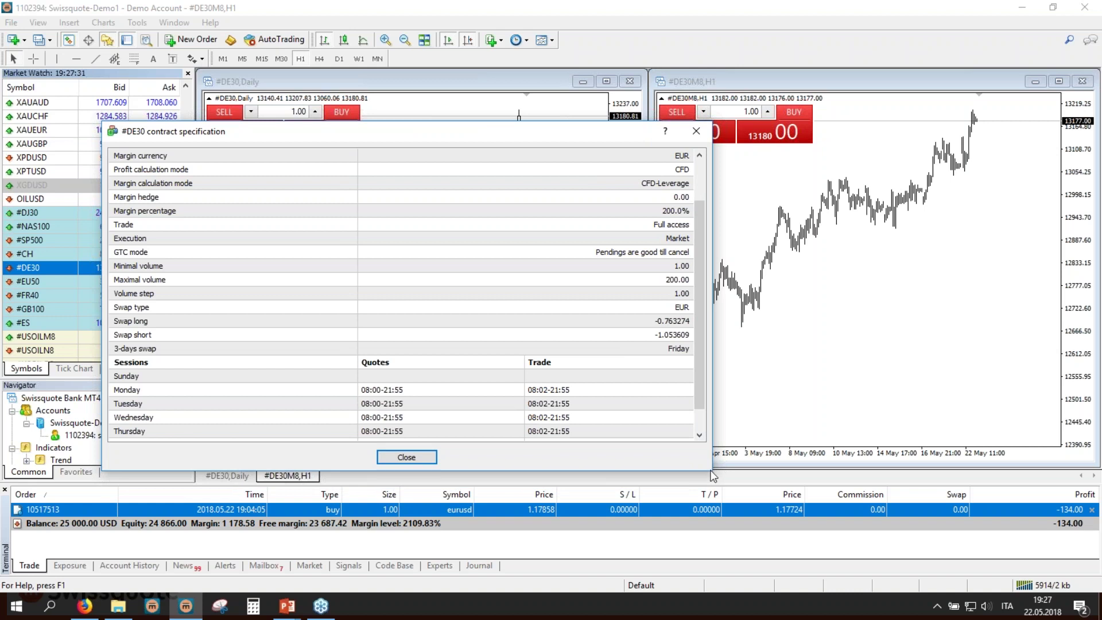
left_click_drag(399, 133, 416, 178)
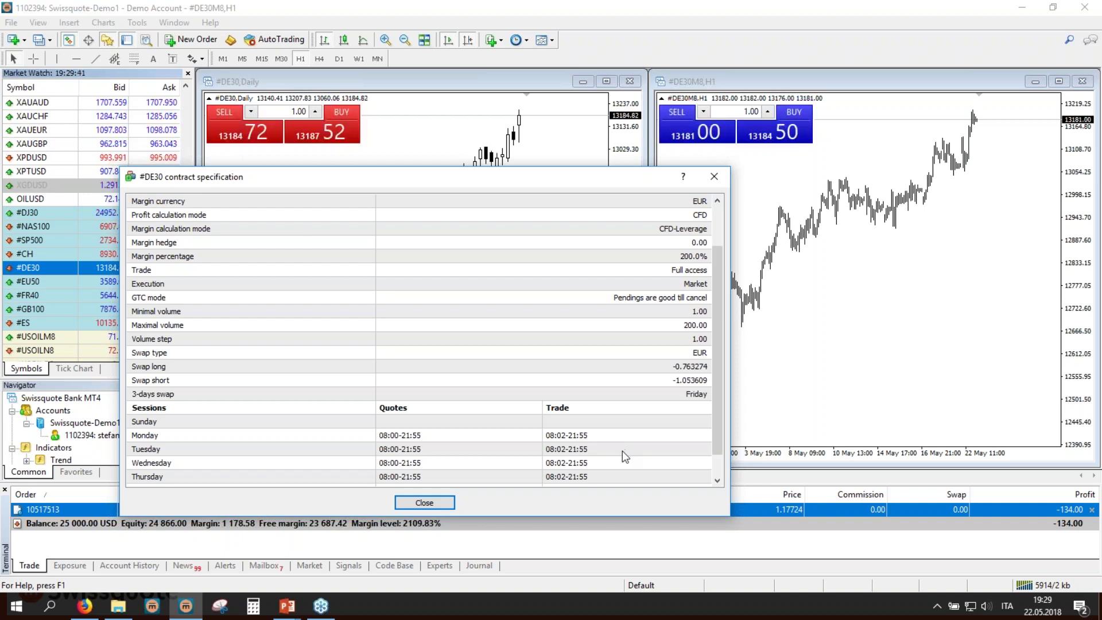
left_click(714, 176)
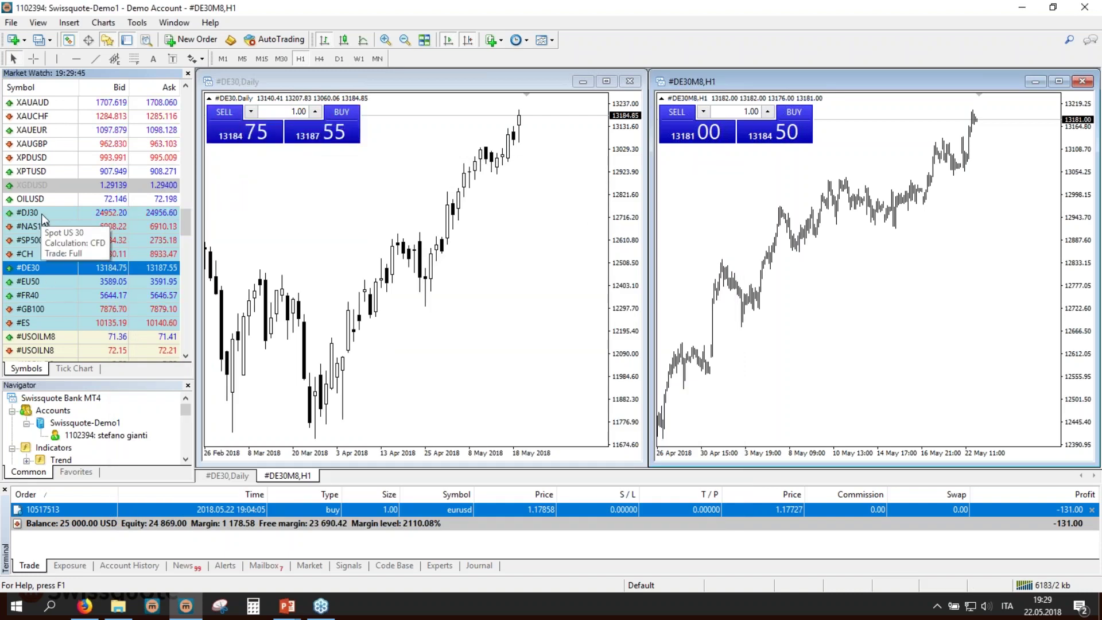
- Reopen the #DE30 contract specification to check its contract size and minimal volume, and close it
right_click(44, 268)
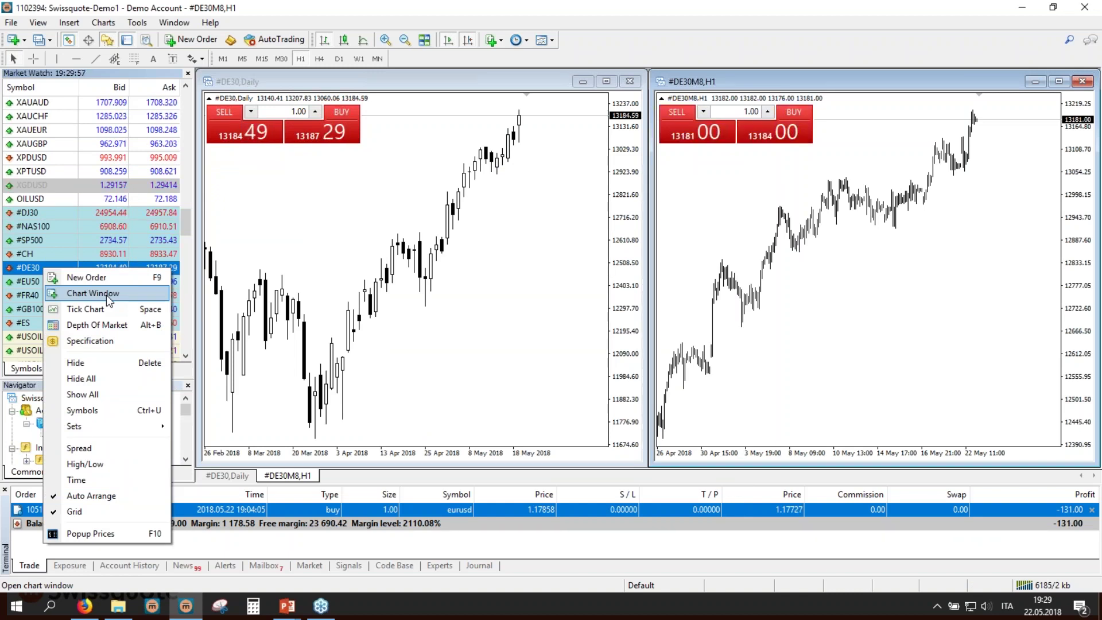
left_click(112, 343)
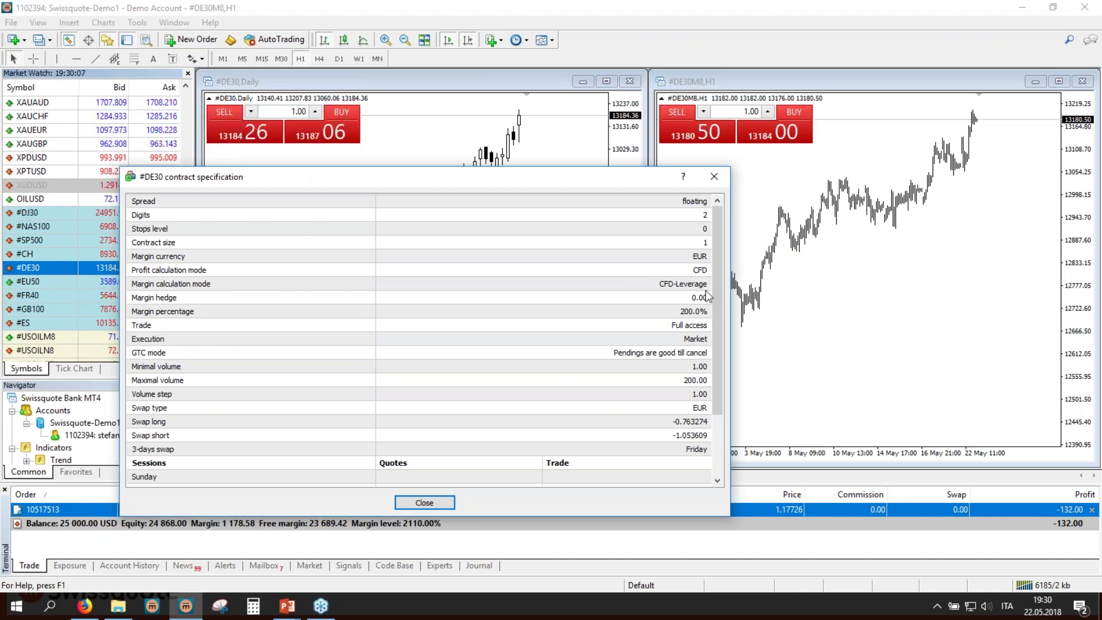
left_click(714, 176)
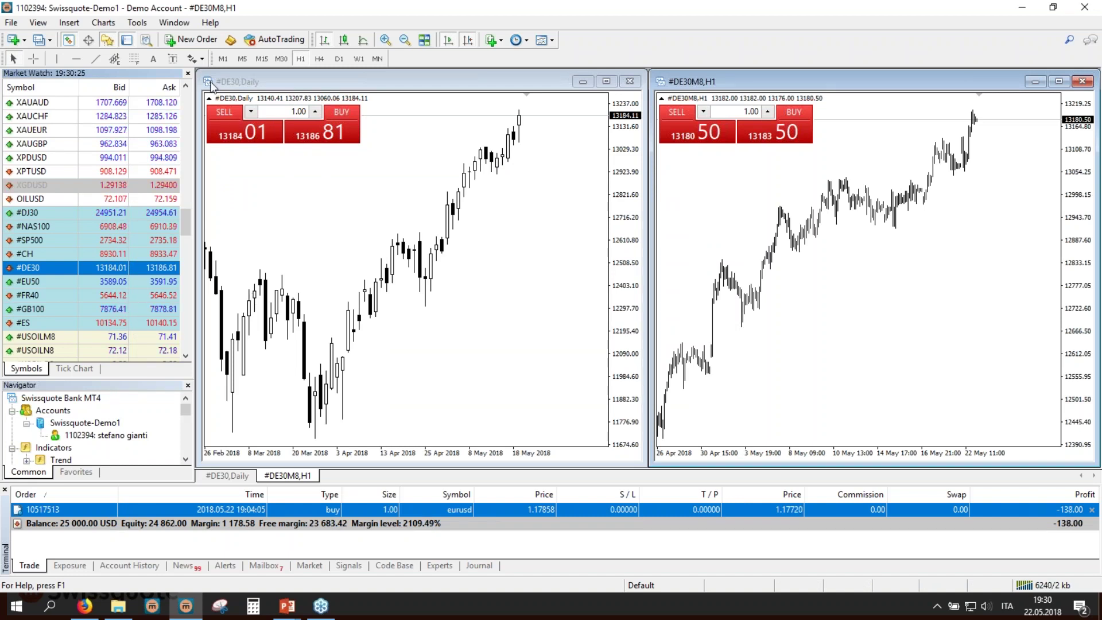
- Try an order volume of 25.00 on the #DE30 chart and restore it to 1.00
left_click(284, 112)
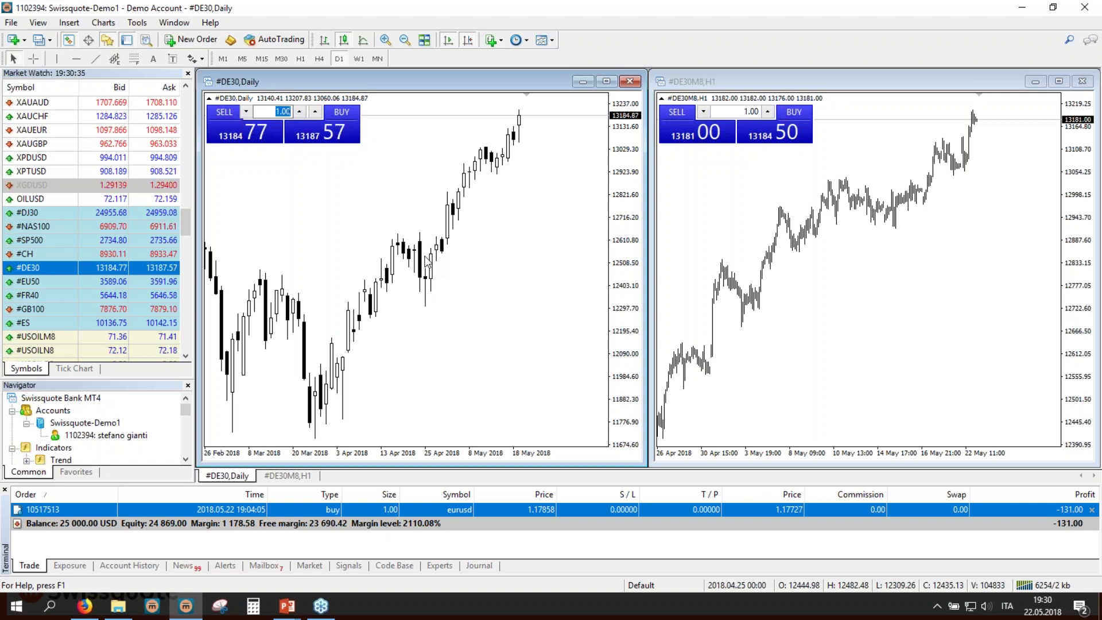
type("25.00")
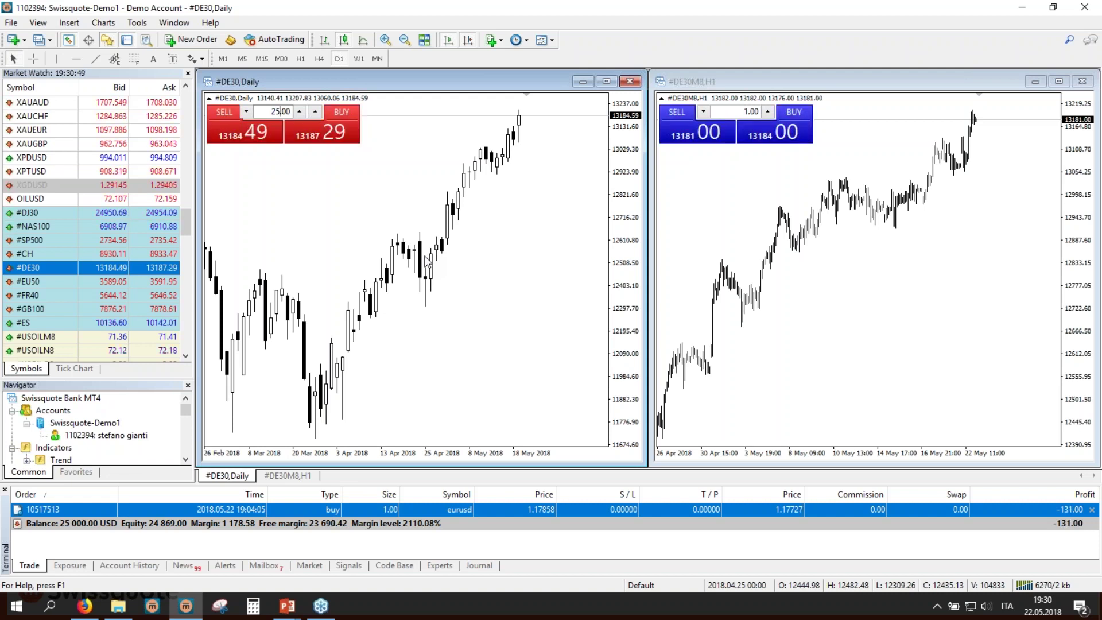
key("BackSpace")
type("1")
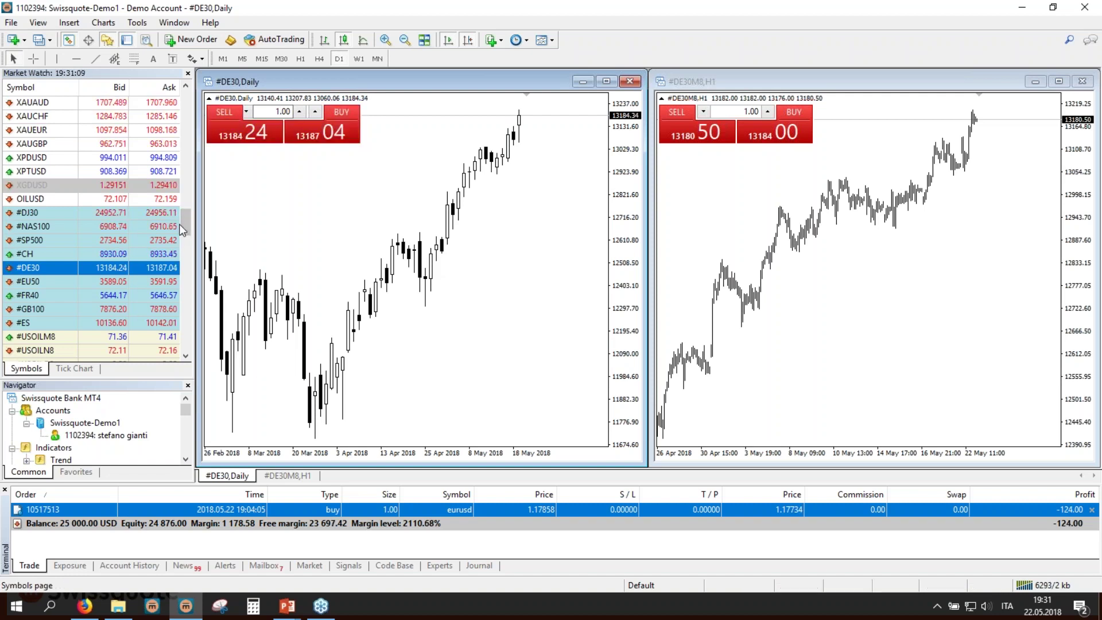
- Switch the #DE30M8 chart's order volume between 0.10 and 1.00, leaving it at 0.10
left_click(746, 112)
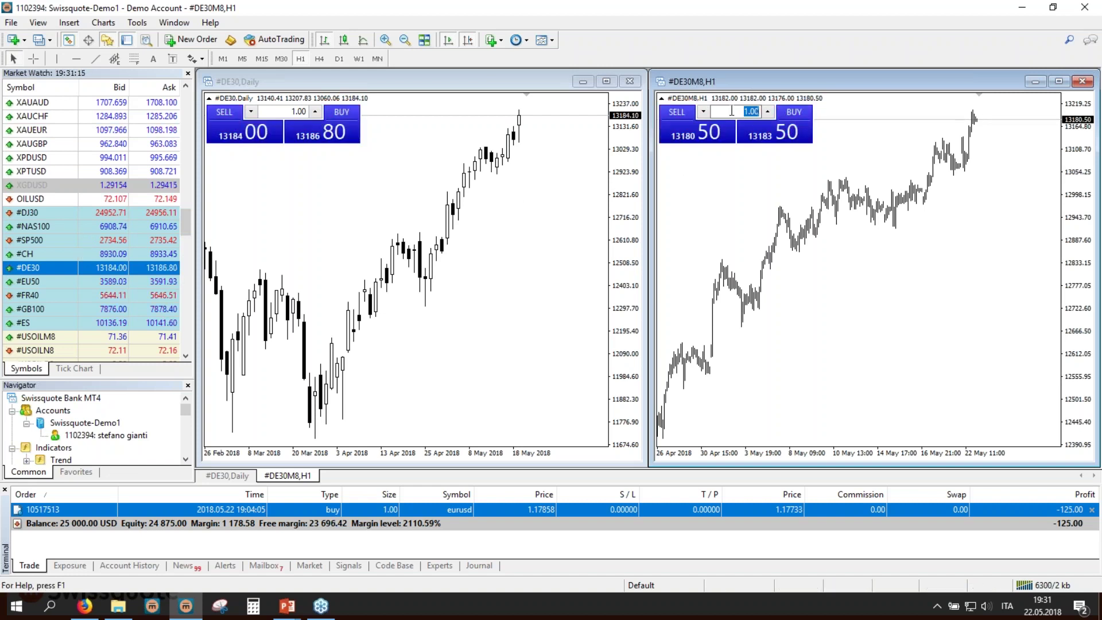
type("0")
type("1")
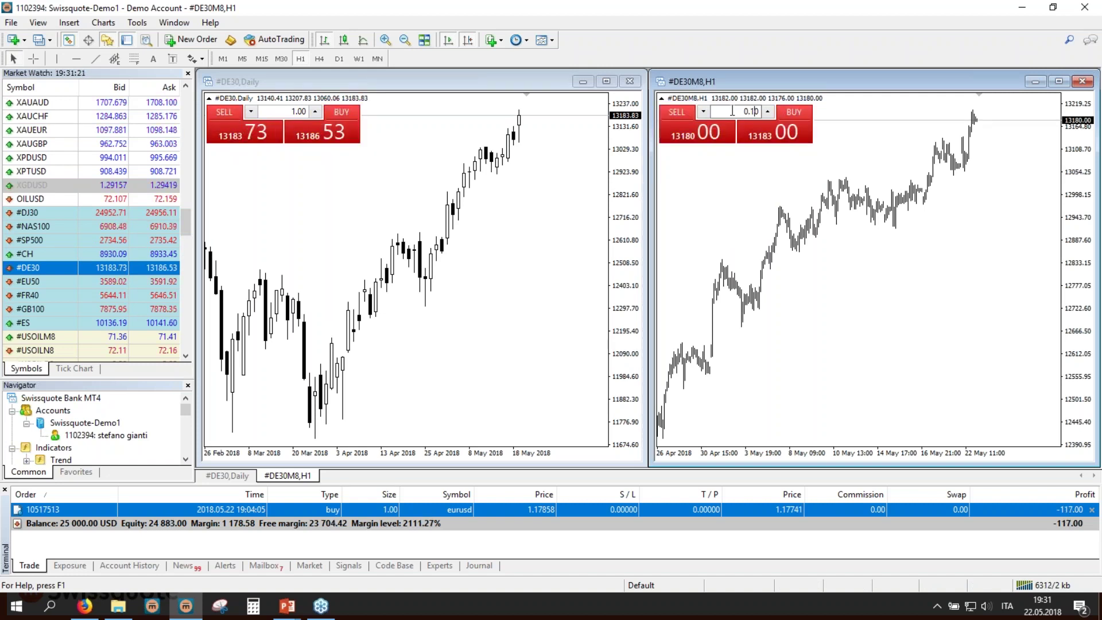
type("1.")
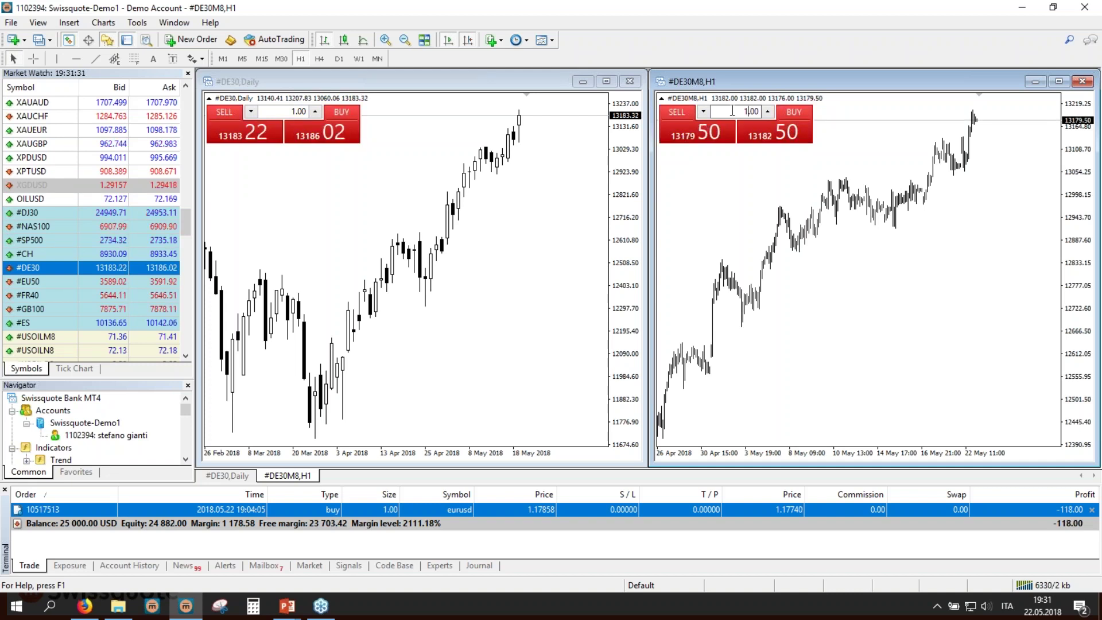
key("BackSpace")
key("BackSpace")
key("BackSpace")
key("BackSpace")
type("0.10")
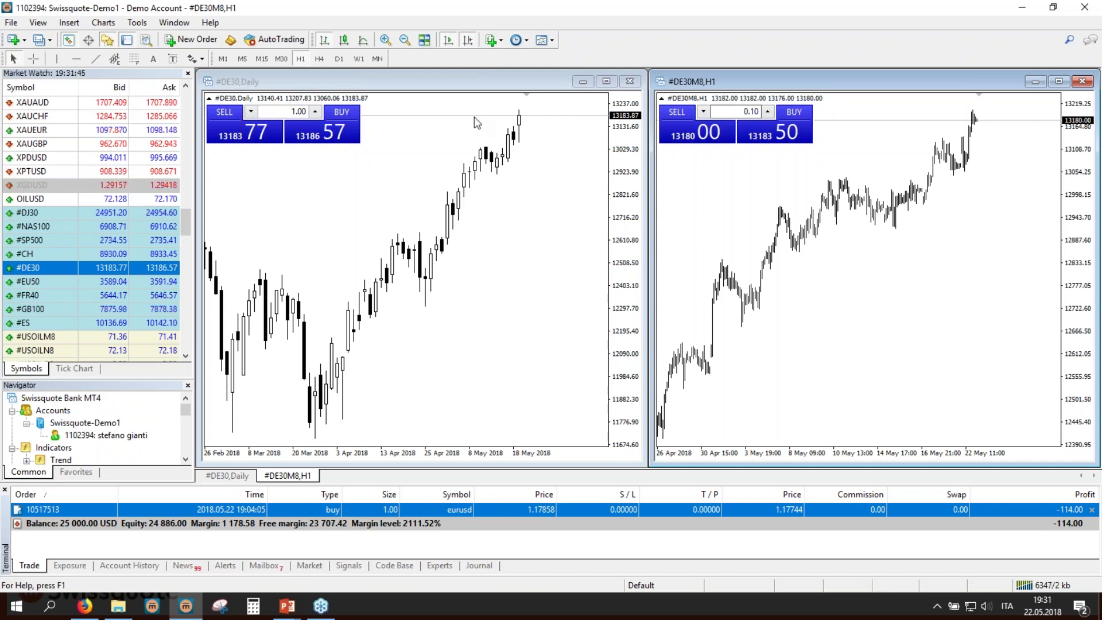
- Select the #DE30 chart's order volume, check it against the #DE30 contract specification, and close the specification
left_click(276, 111)
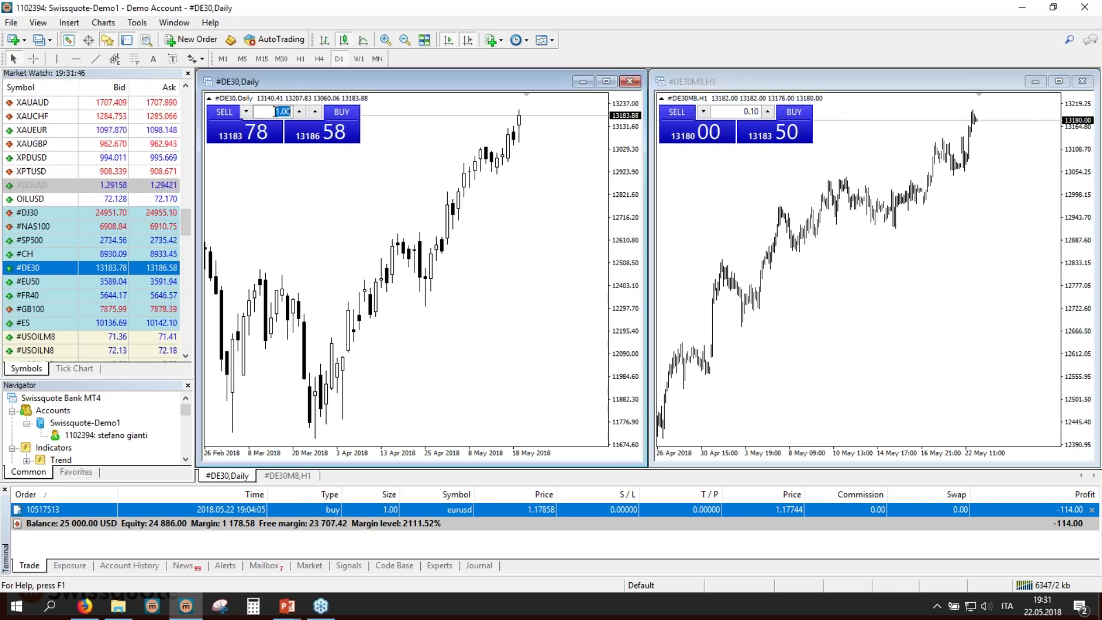
right_click(50, 267)
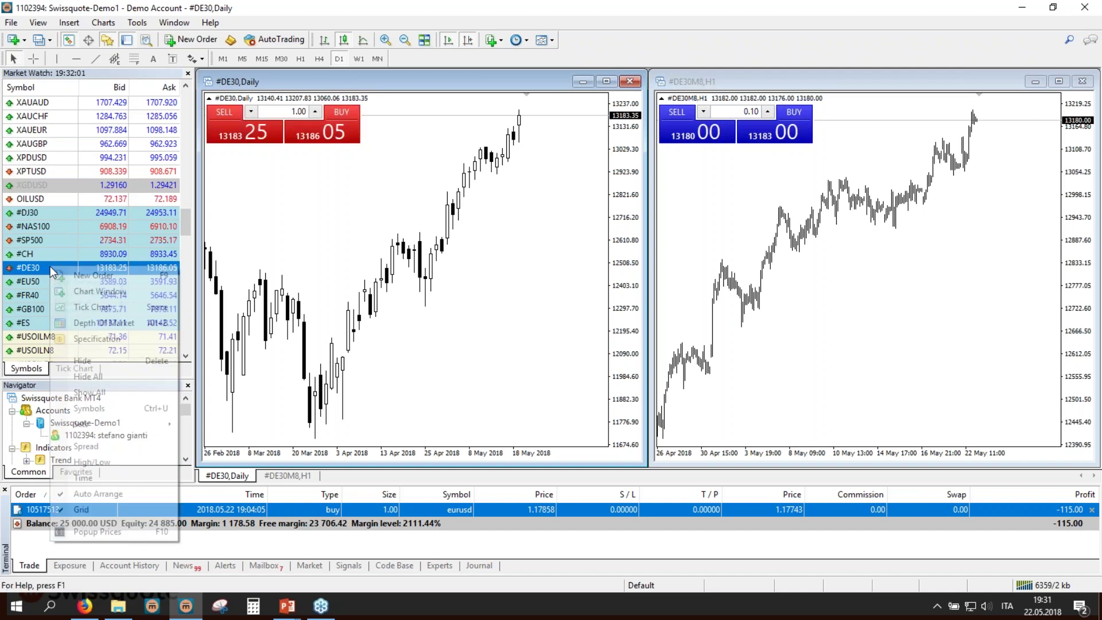
left_click(113, 340)
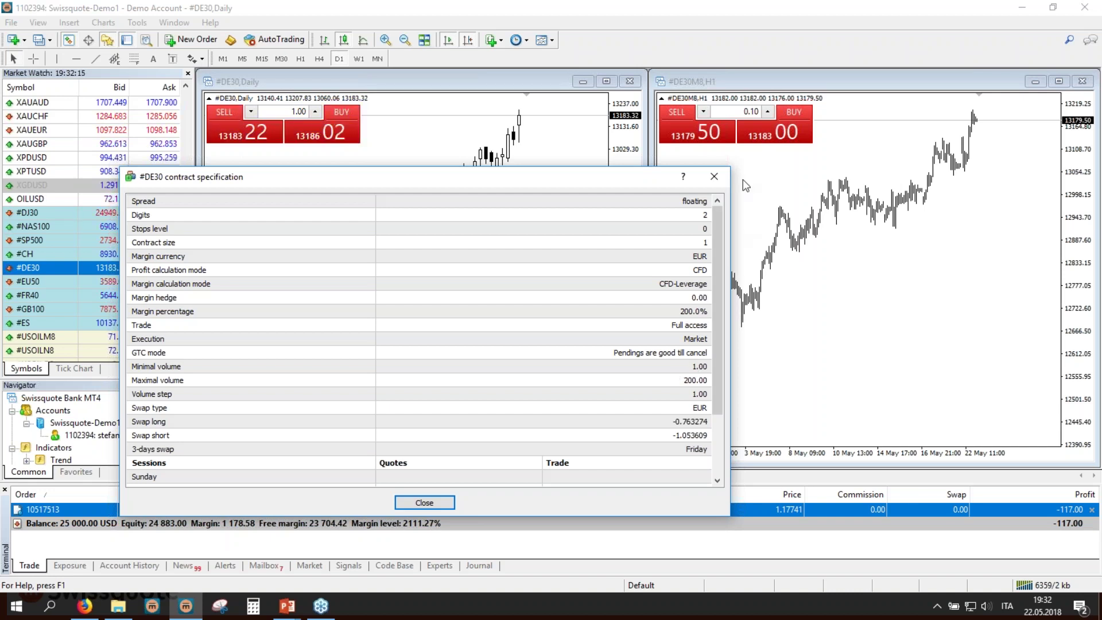
left_click(714, 177)
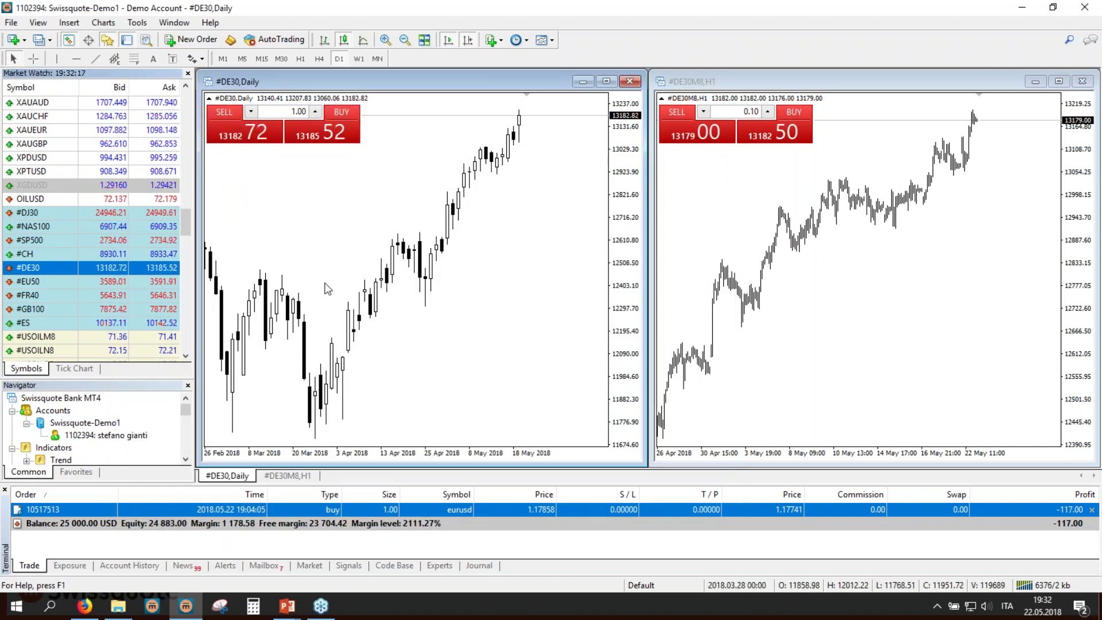
- Select the spot index #FR40 and the crude oil forward CFD #USOILM8 in Market Watch
scroll(188, 225, "down", 3)
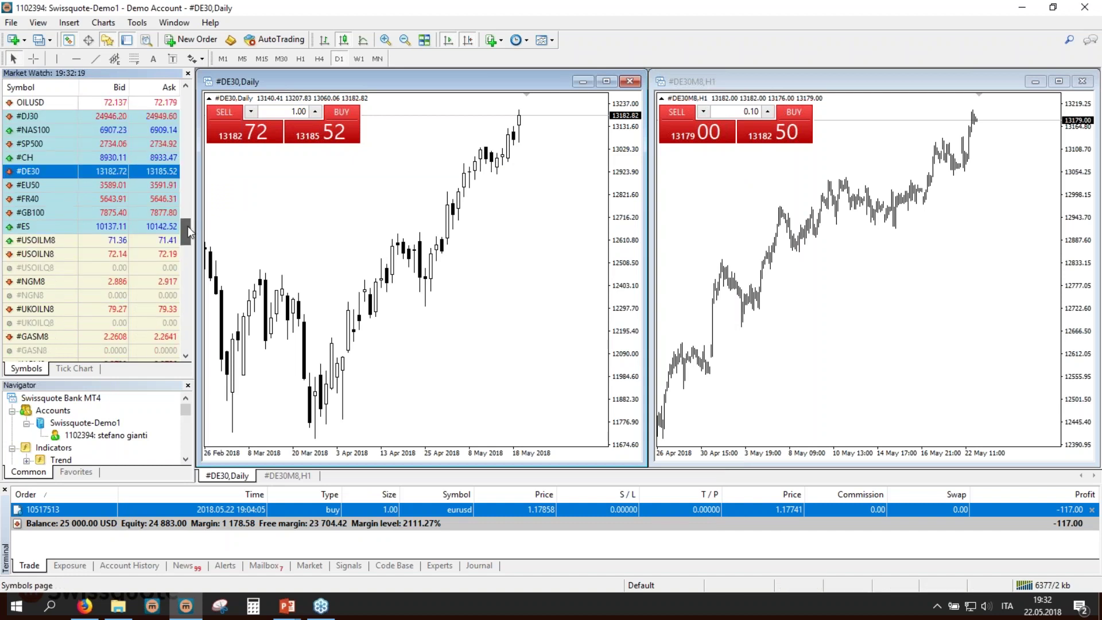
left_click(33, 200)
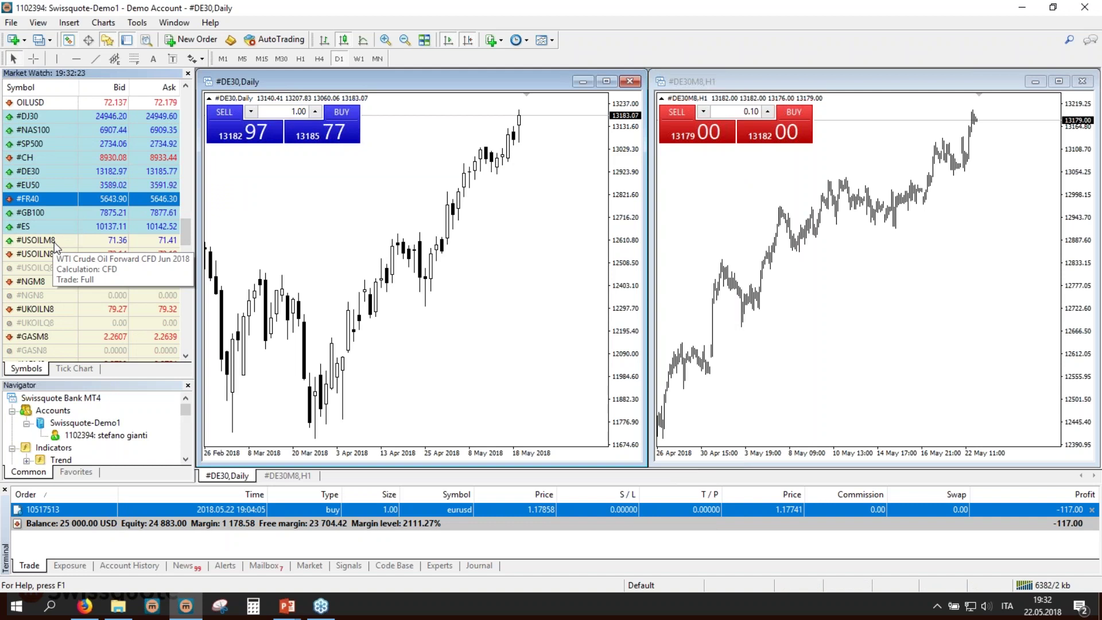
left_click(59, 243)
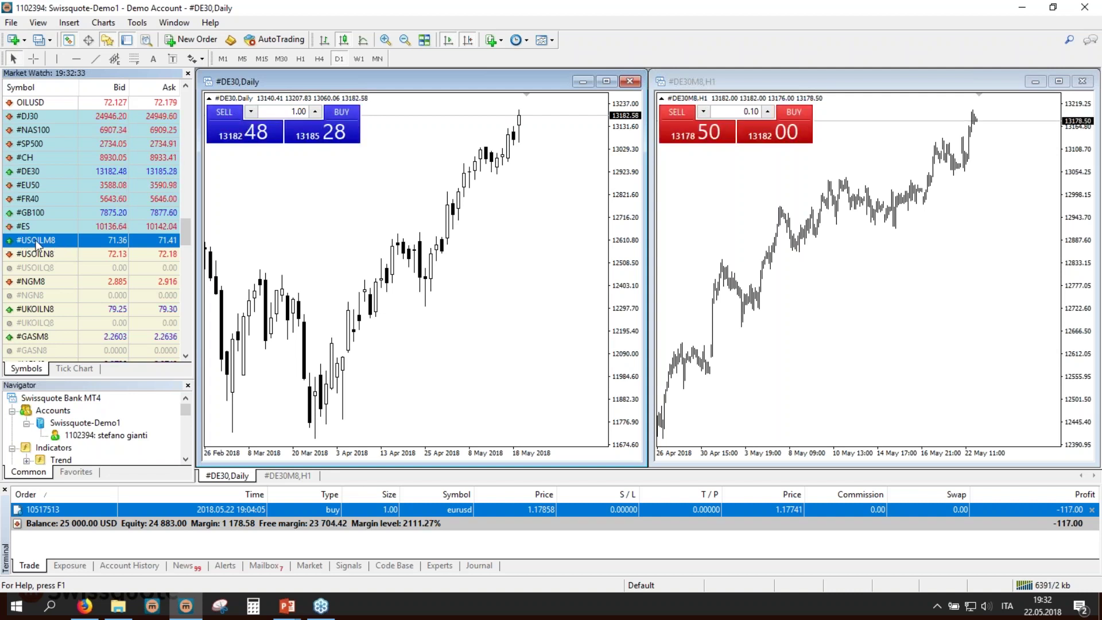
- Load #UKOILN8 into the #DE30M8 chart window, review its contract specification including trading dates and sessions, and close the specification
left_click(35, 310)
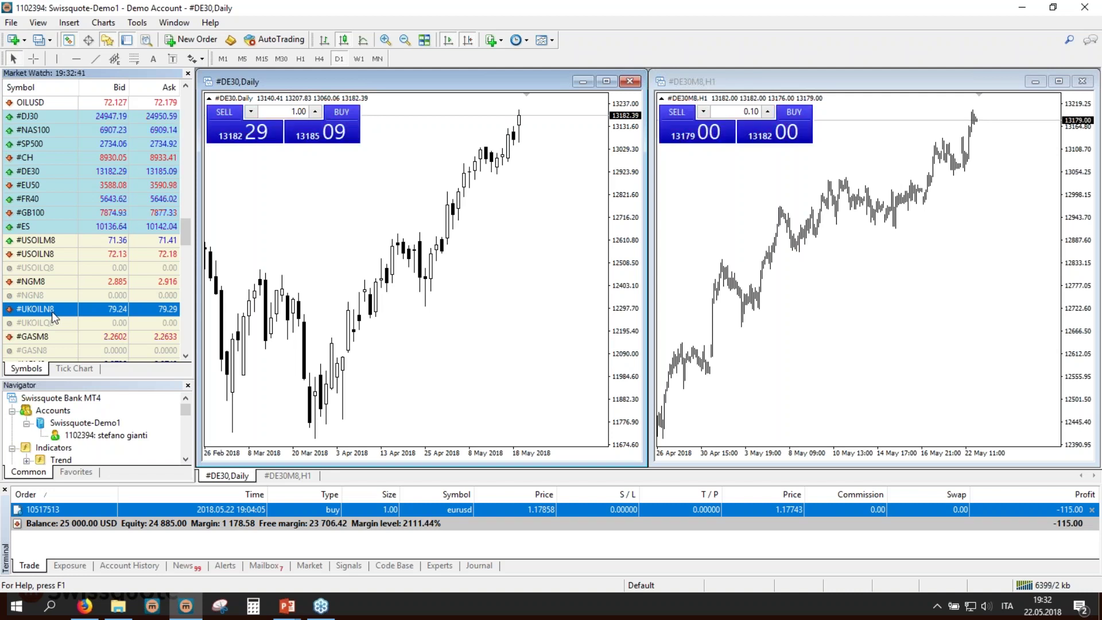
left_click_drag(52, 311, 832, 276)
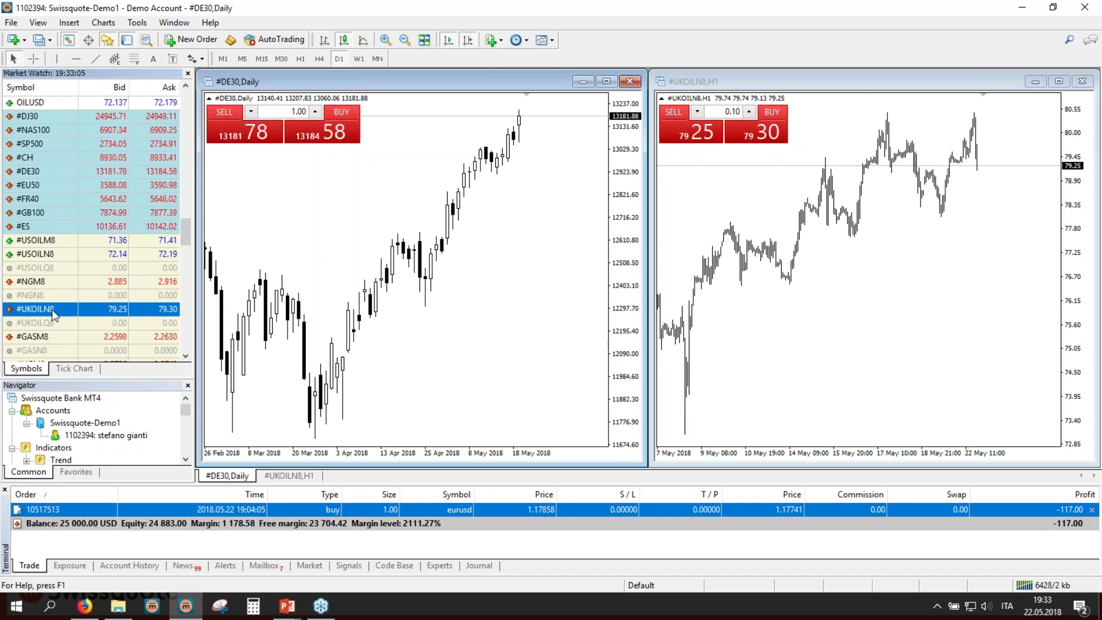
right_click(52, 309)
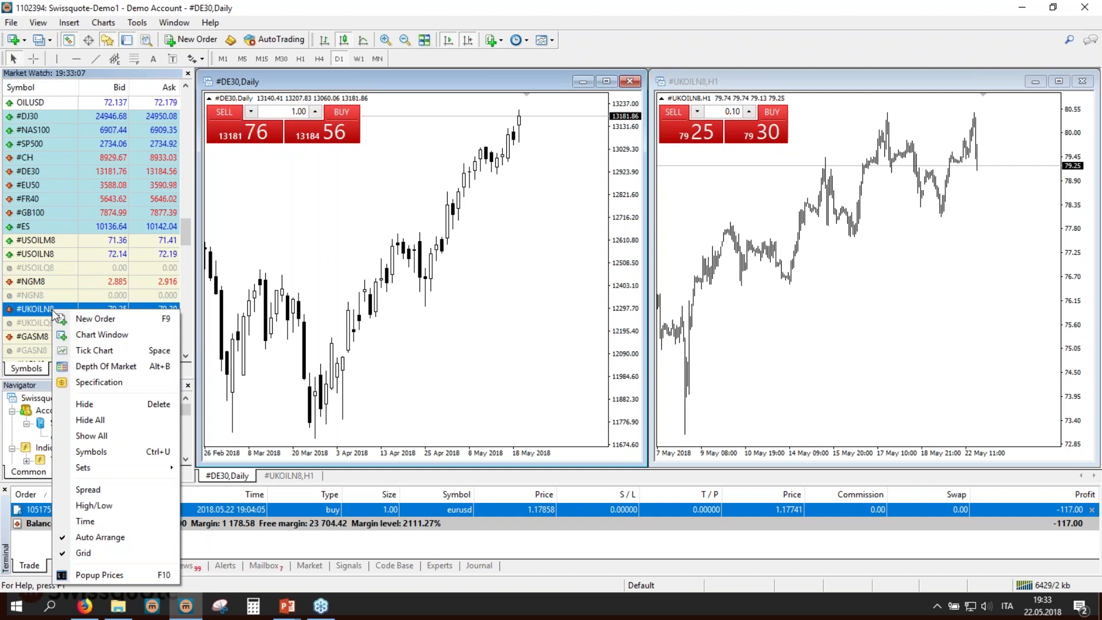
left_click(114, 382)
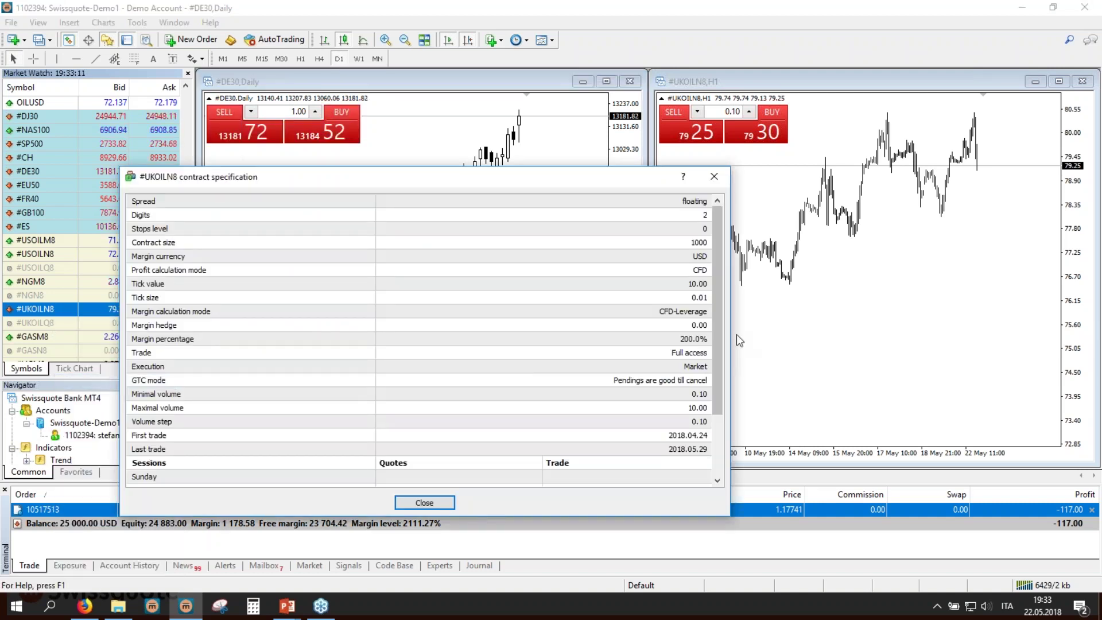
left_click_drag(722, 332, 721, 371)
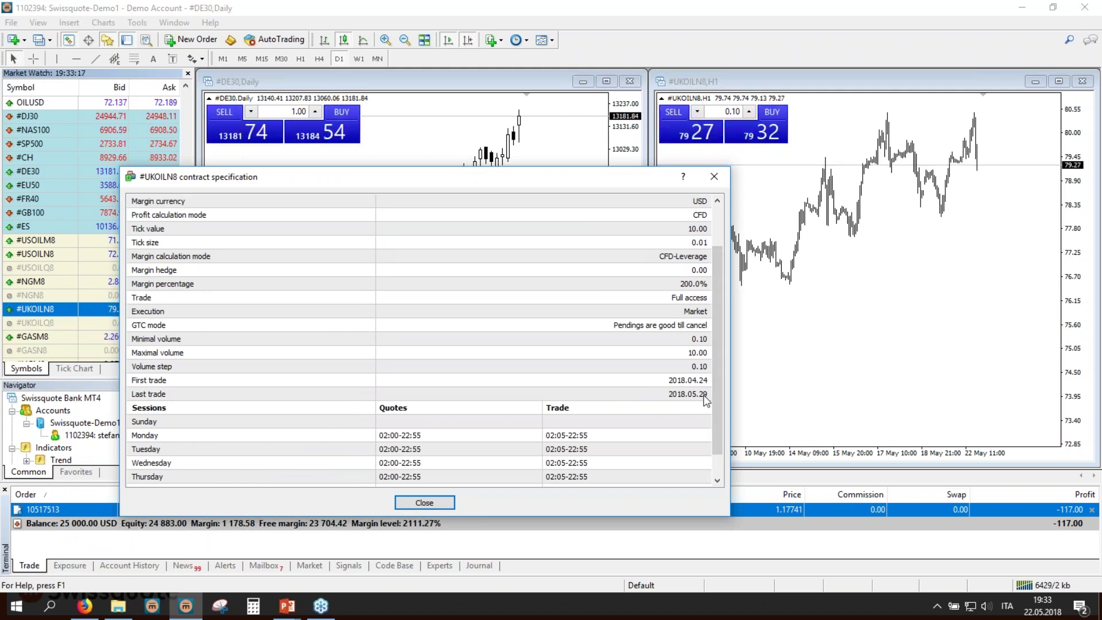
left_click_drag(716, 371, 714, 290)
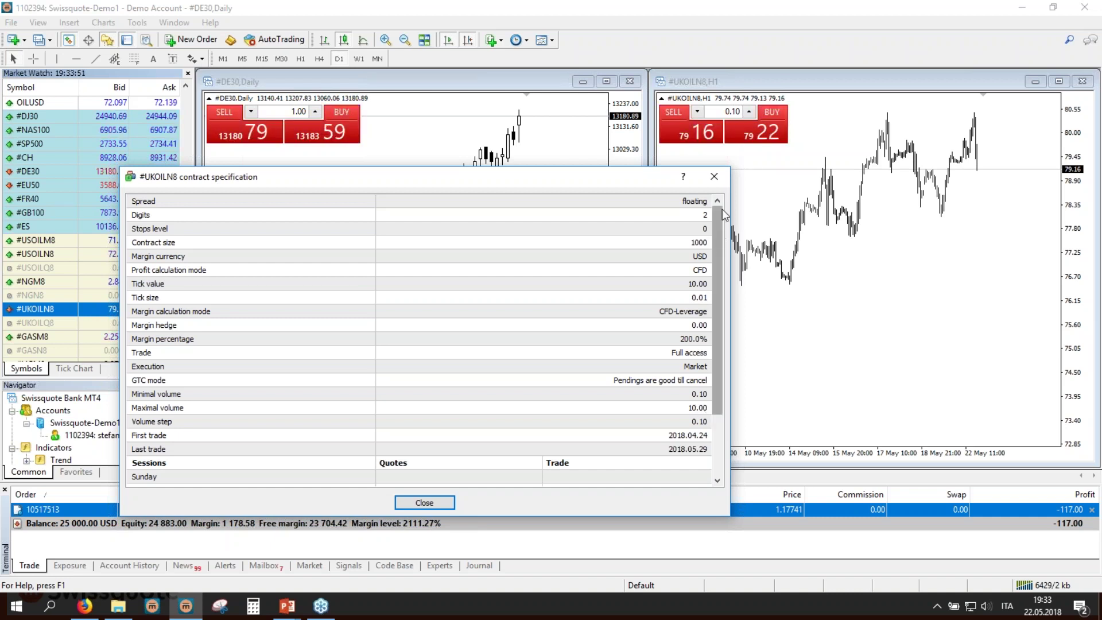
left_click(714, 177)
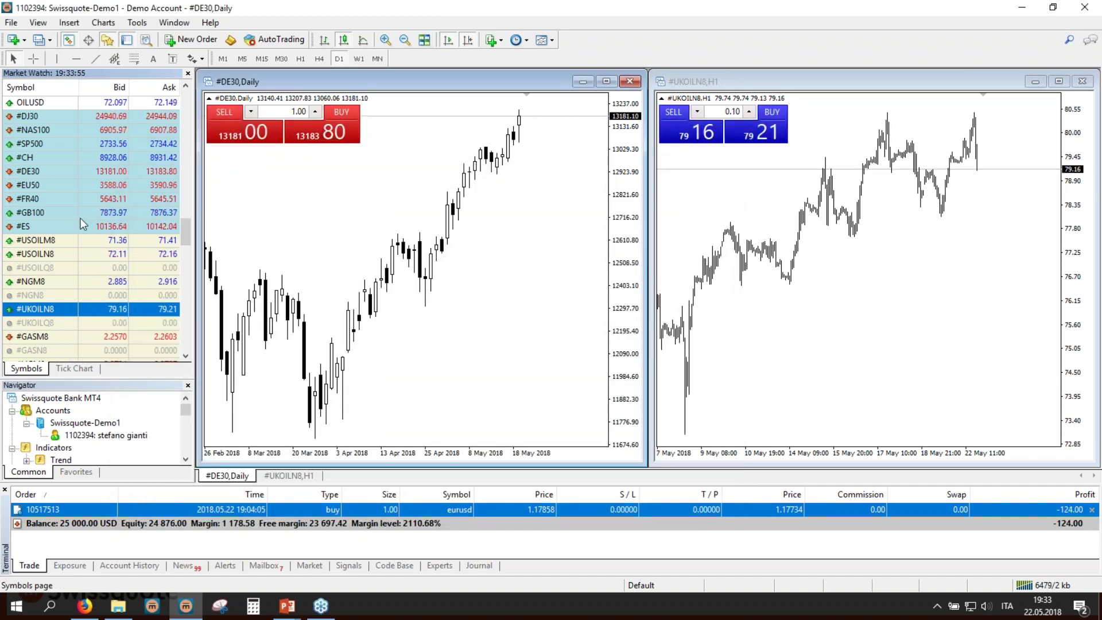
- Review the #LGILTM8 contract specification, from contract size to last trade date and sessions, and close it
mouse_move(185, 222)
left_mouse_down()
mouse_move(183, 93)
mouse_move(196, 331)
mouse_move(196, 234)
left_mouse_up()
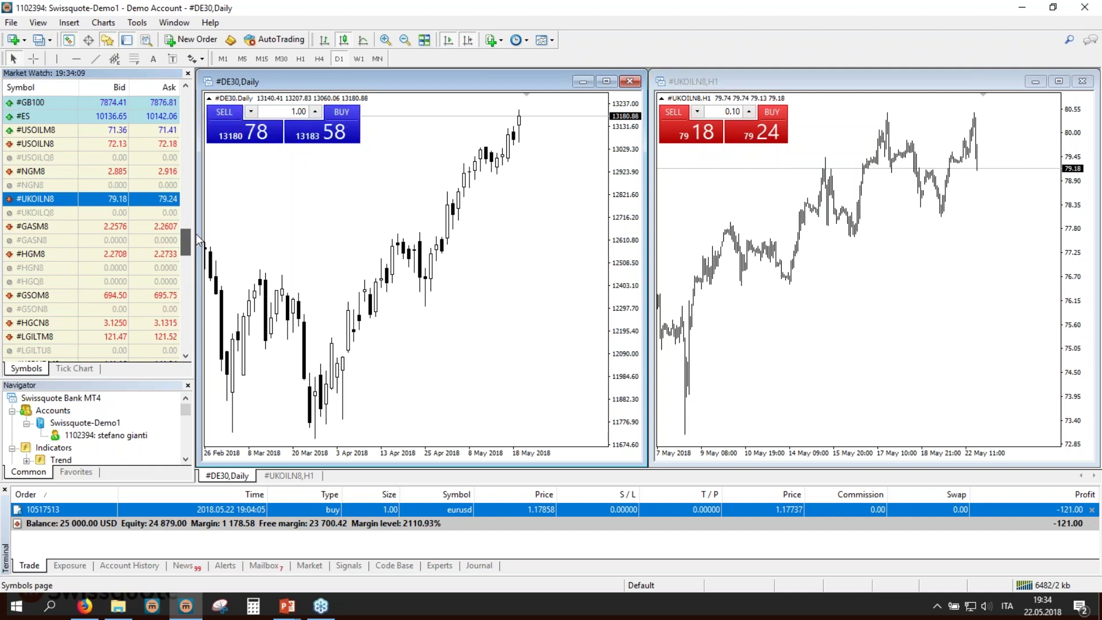
left_click(37, 336)
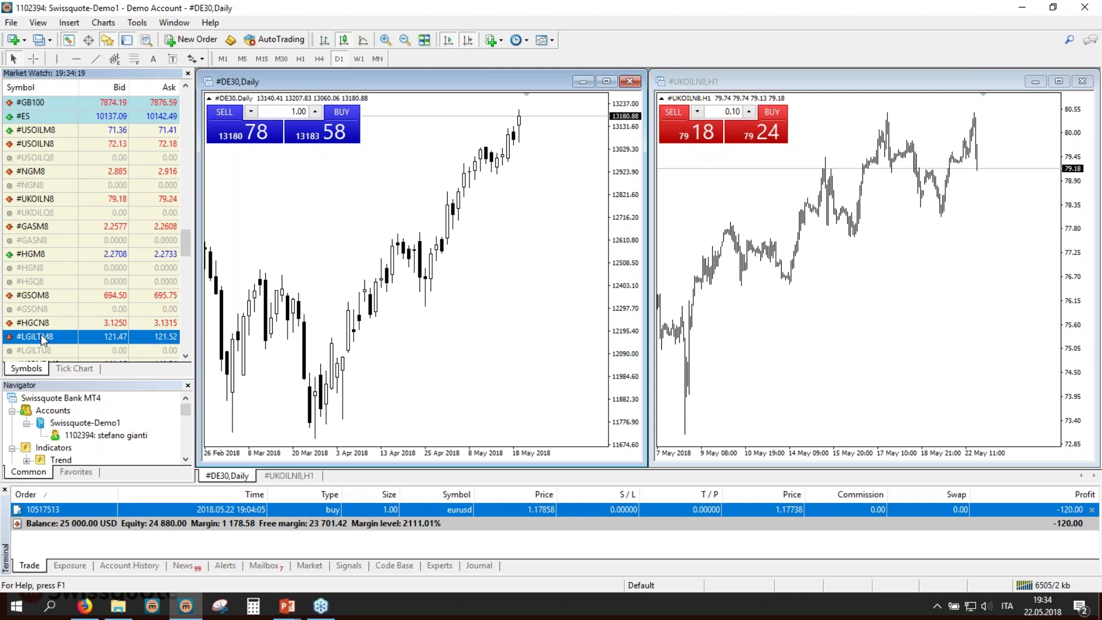
right_click(41, 335)
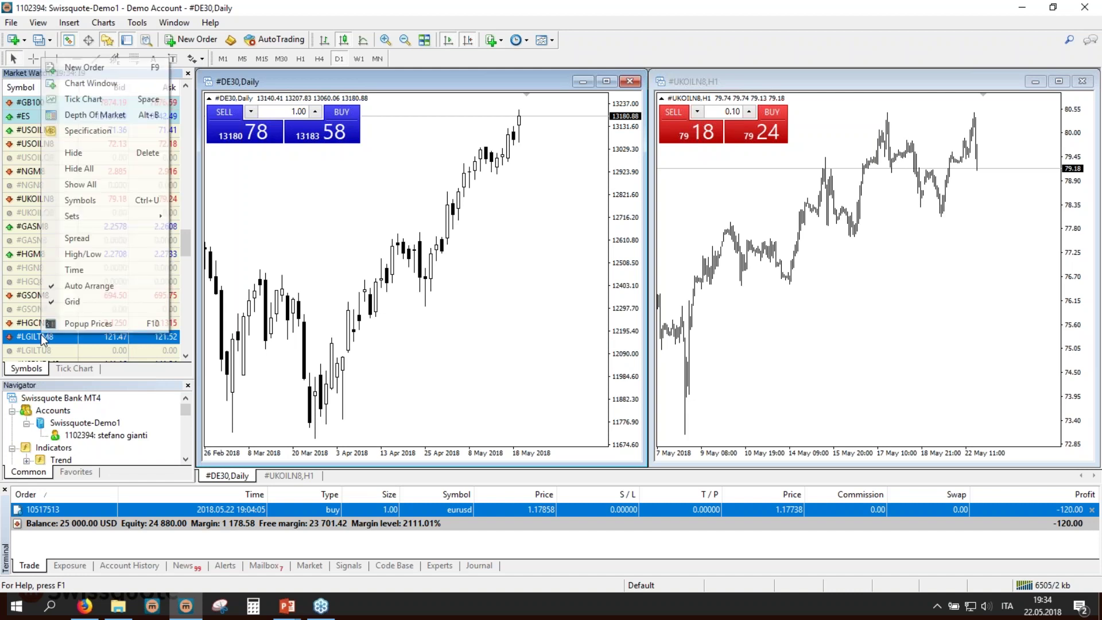
left_click(98, 130)
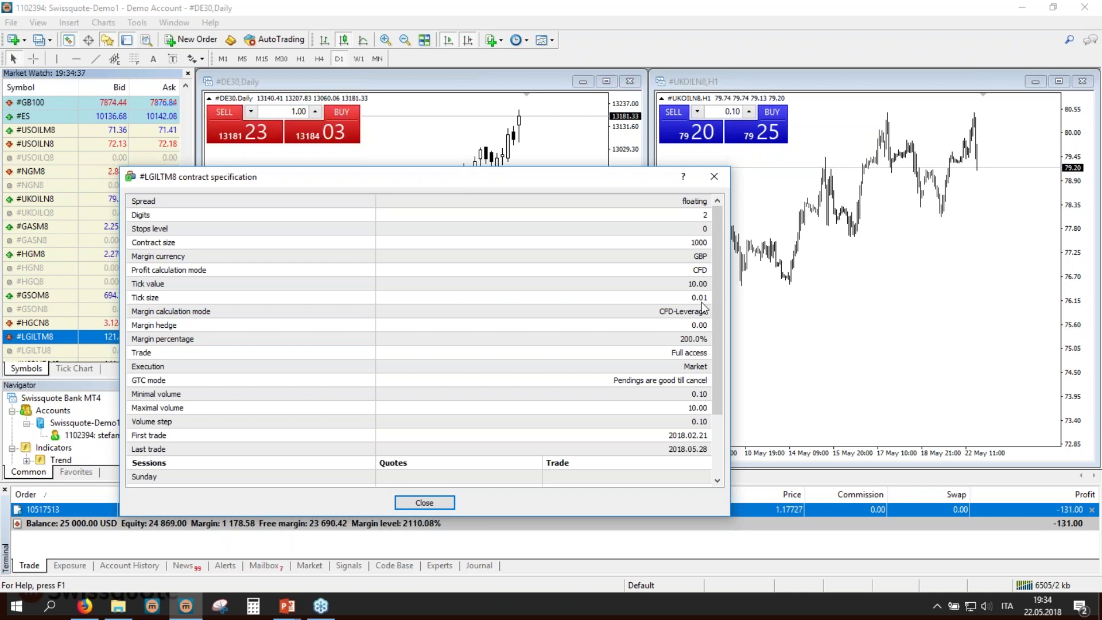
left_click_drag(719, 351, 719, 410)
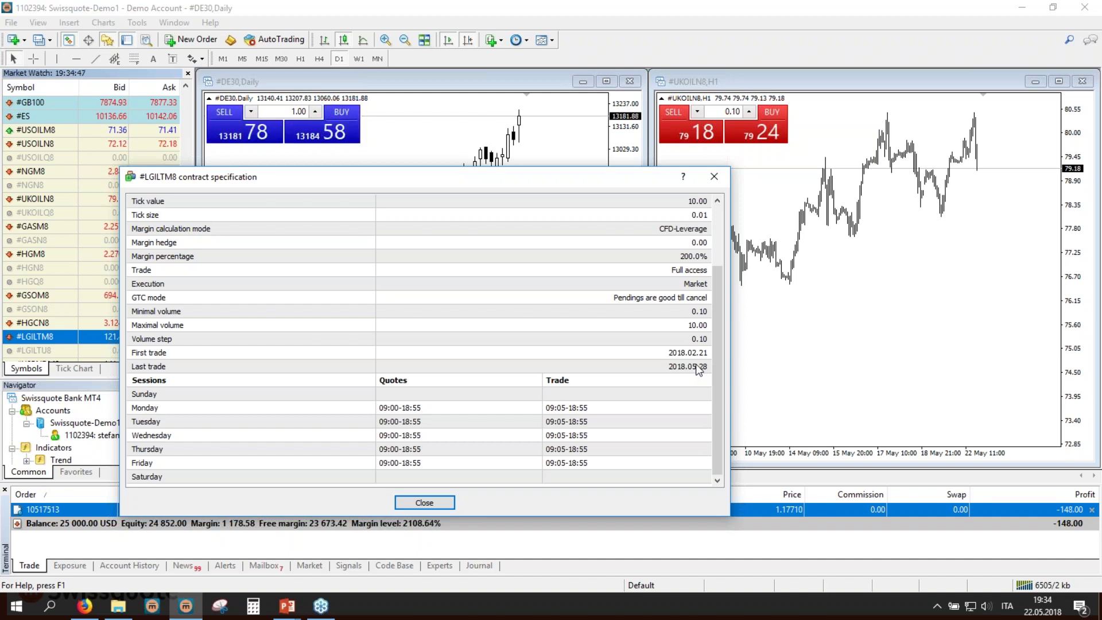
left_click(714, 176)
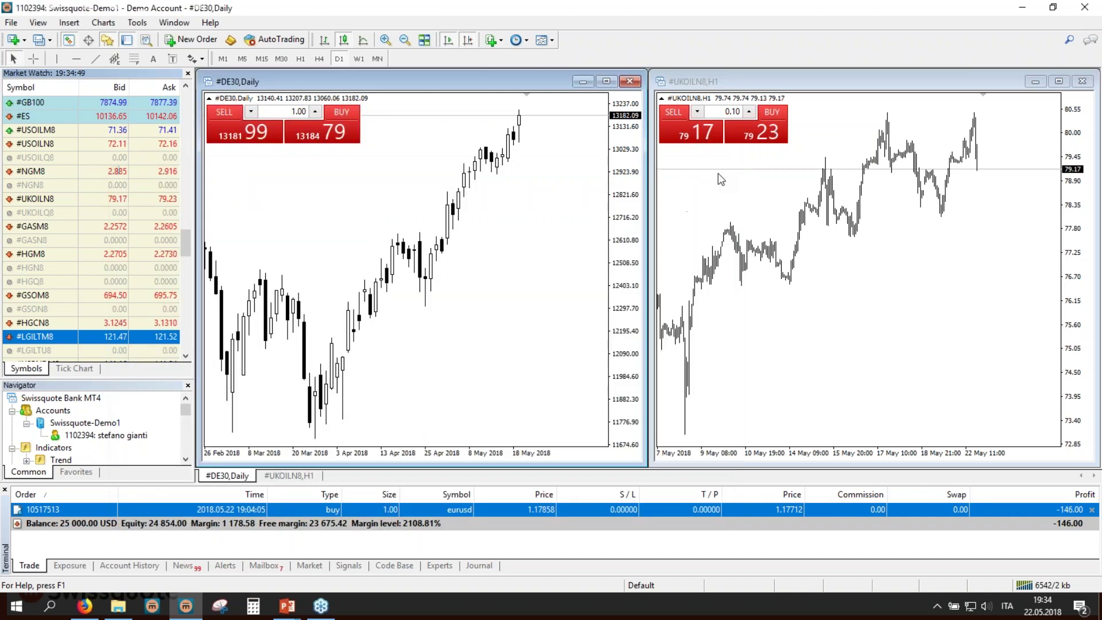
- Switch to the PowerPoint slide show and advance to the "Contracts specifications" slide
left_click(285, 612)
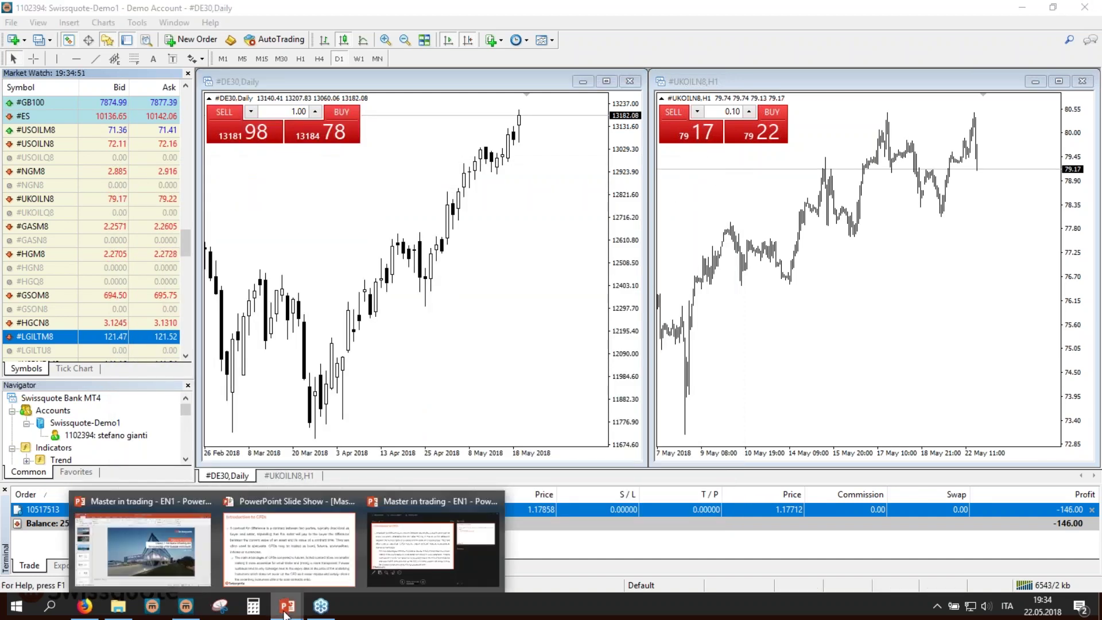
left_click(288, 552)
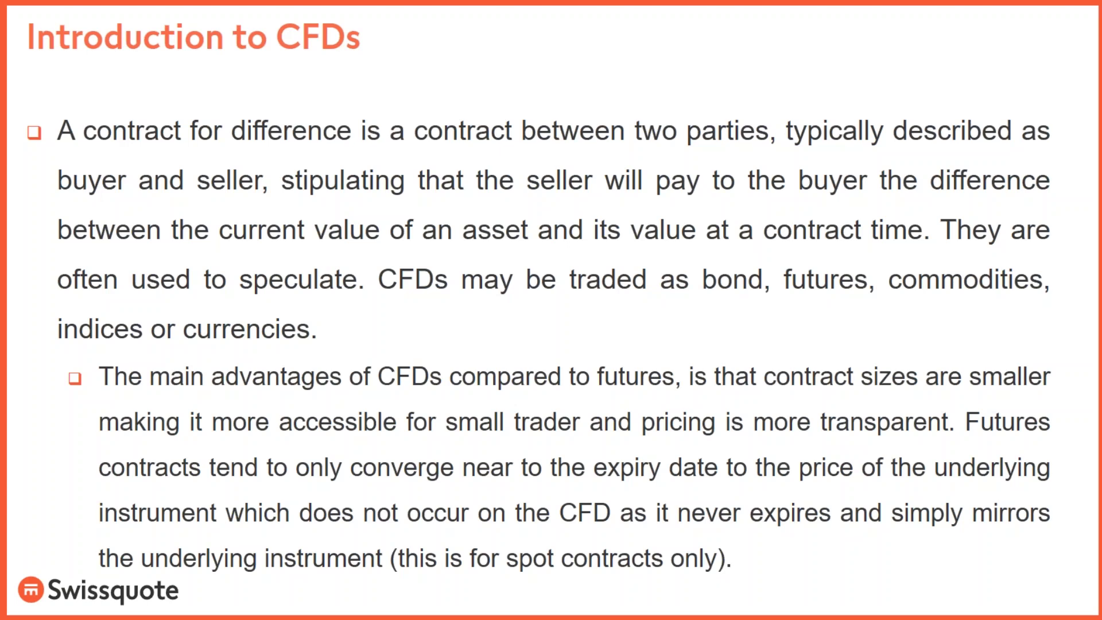
key("Right")
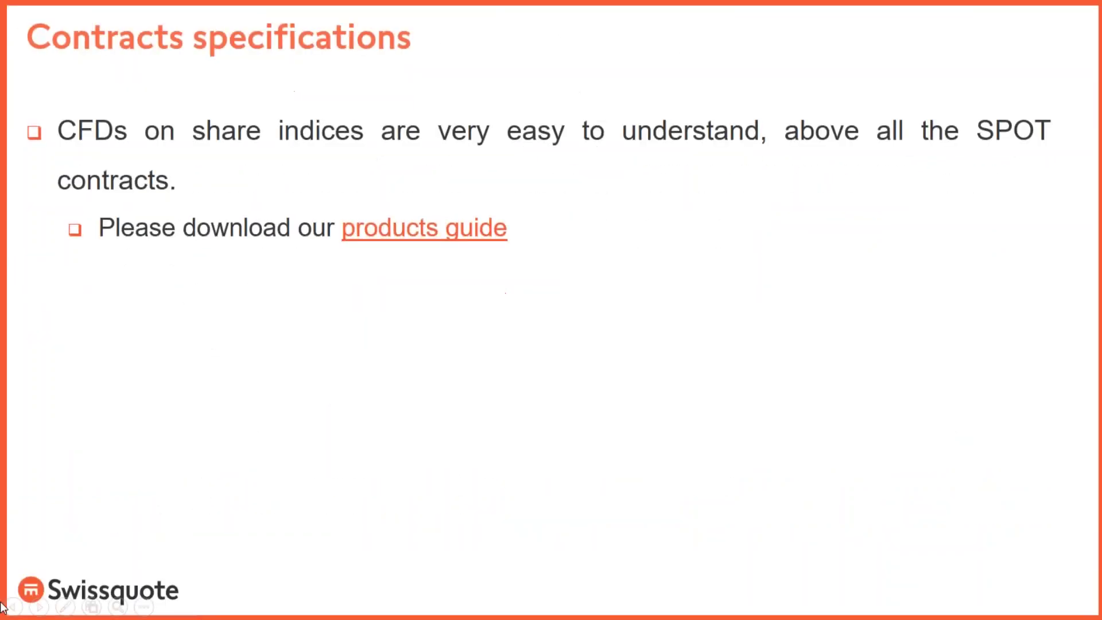
- Switch back to MetaTrader 4, replace the #DE30 chart with gold against the US dollar (XAUUSD), and maximize the chart window
key("super")
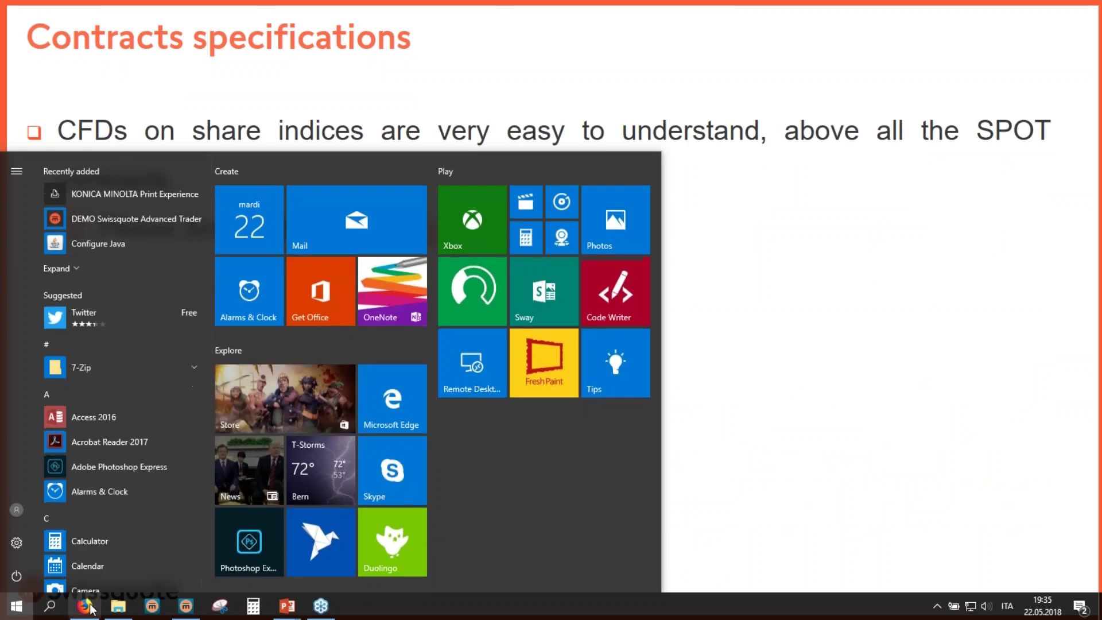
left_click(185, 607)
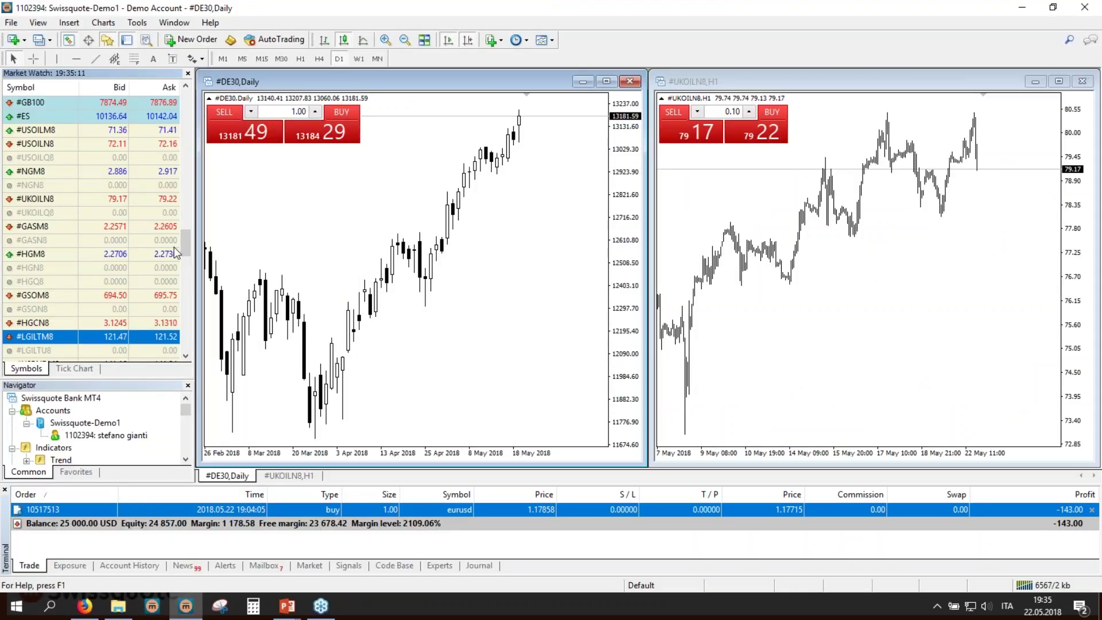
left_click_drag(185, 240, 190, 89)
left_click(60, 105)
scroll(60, 109, "down", 6)
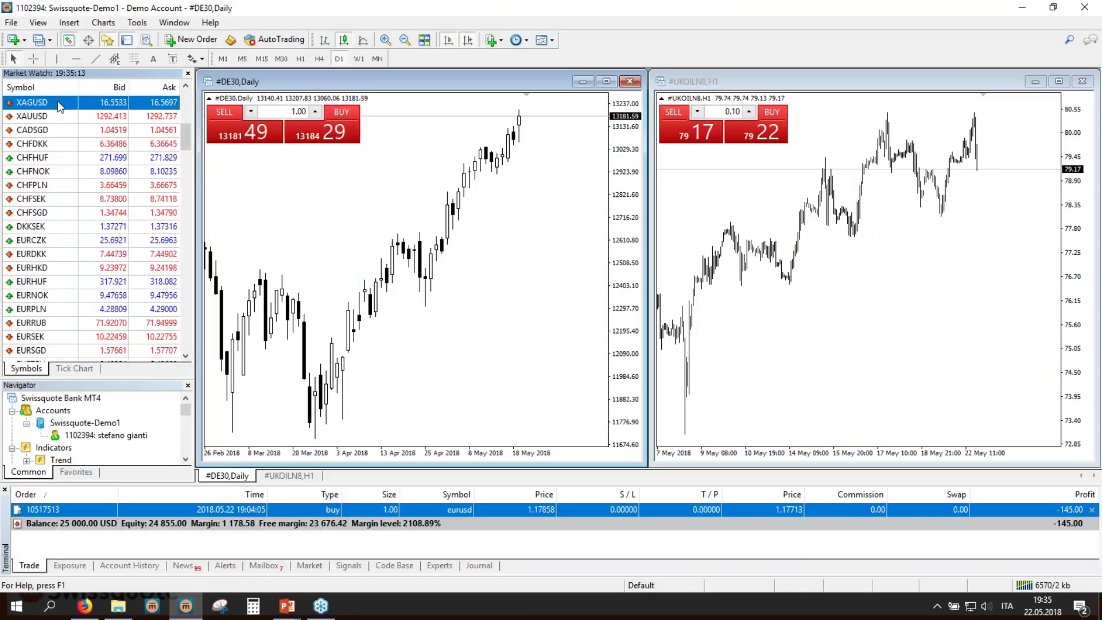
left_click(38, 119)
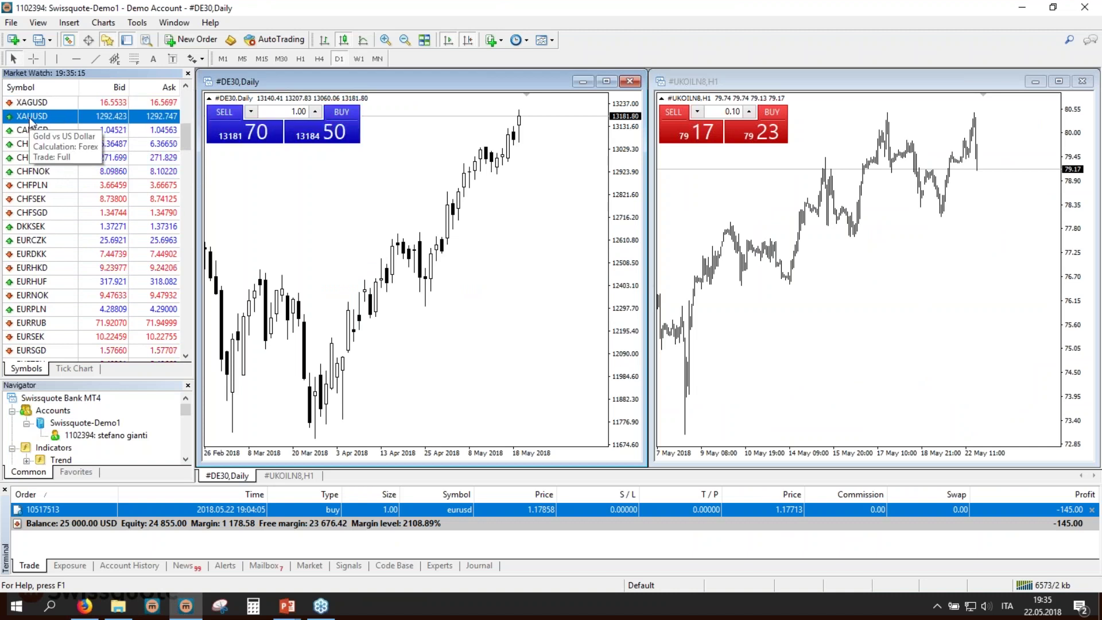
left_click_drag(48, 121, 529, 238)
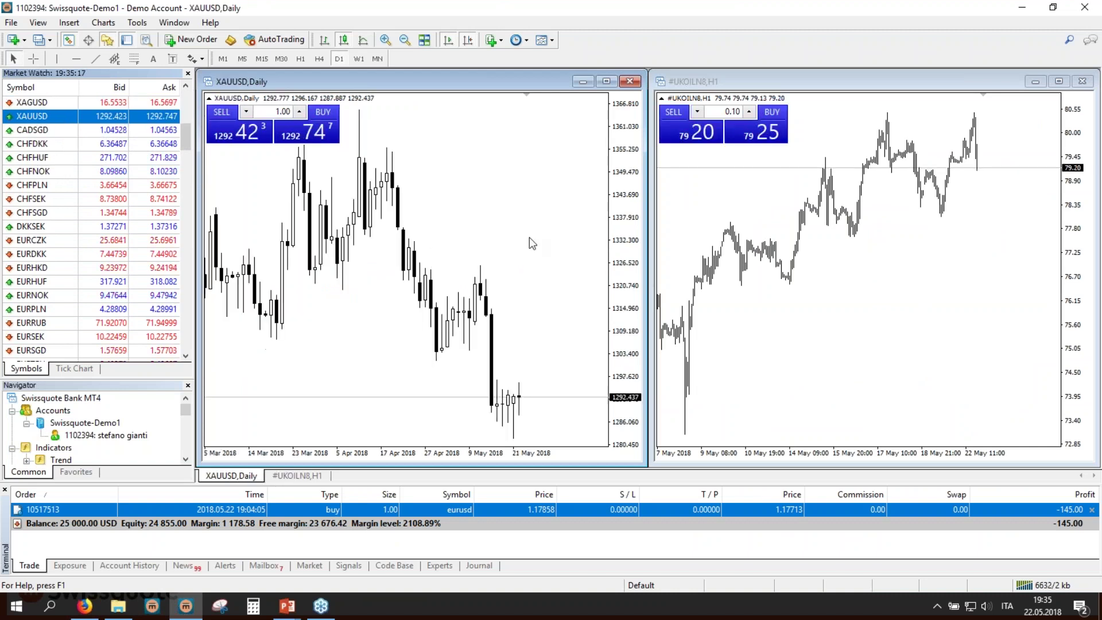
left_click(606, 81)
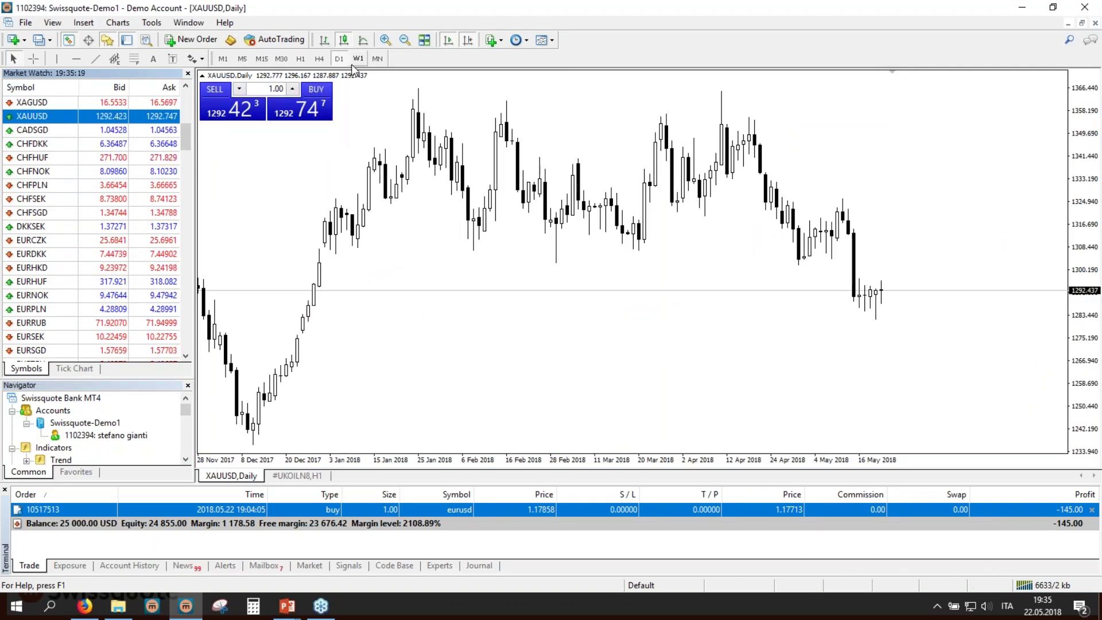
- Find the metal symbols in Market Watch and show XAUAUD, followed by XAUCHF, in the maximized chart
key("x")
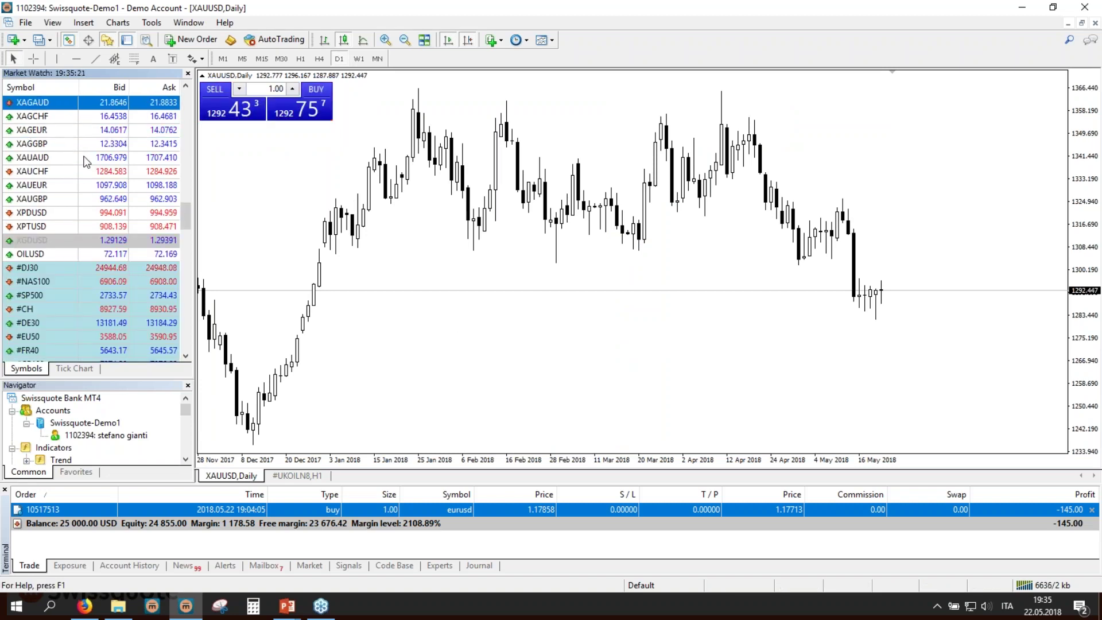
key("Down")
key("Down")
key("Down")
key("Down")
key("Return")
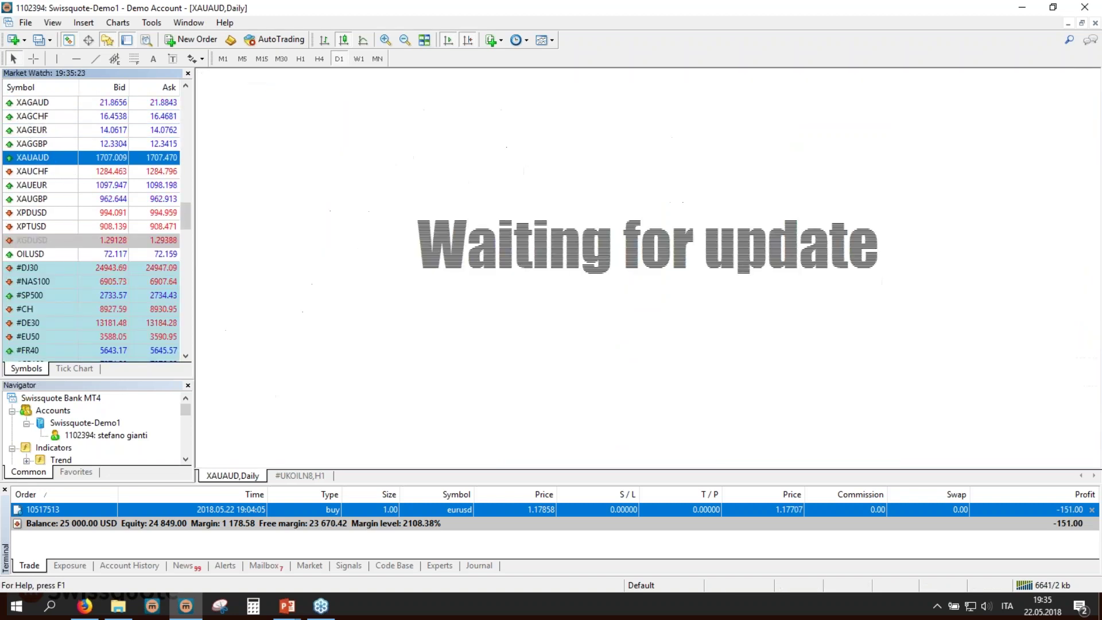
key("Down")
key("Return")
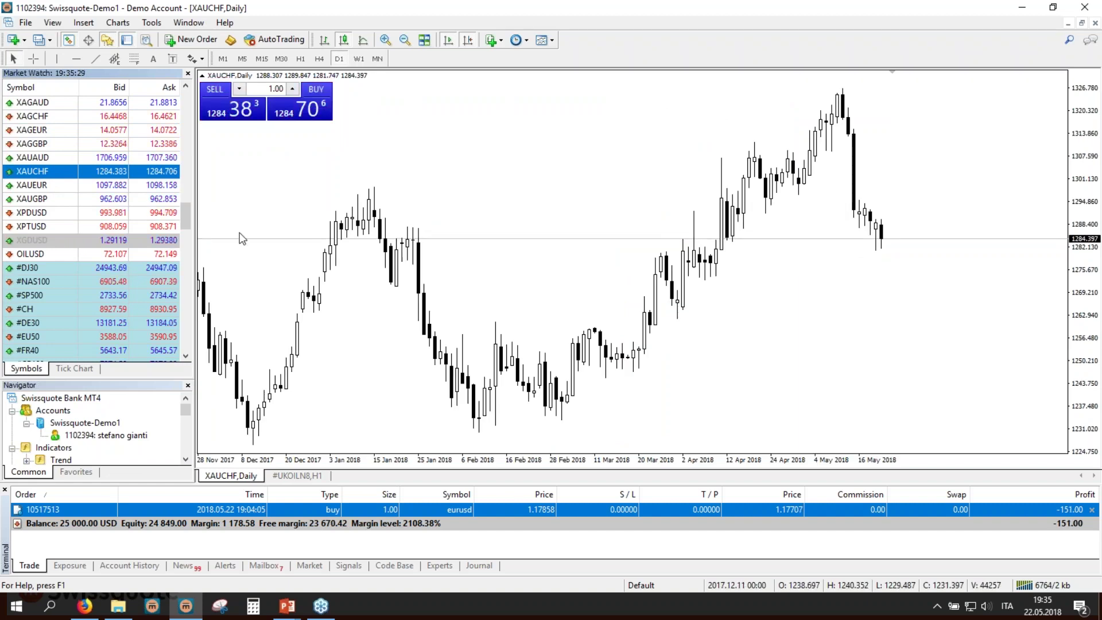
- Show the palladium symbol XPDUSD, followed by the platinum symbol XPTUSD, in the maximized chart
key("Down")
key("Down")
key("Down")
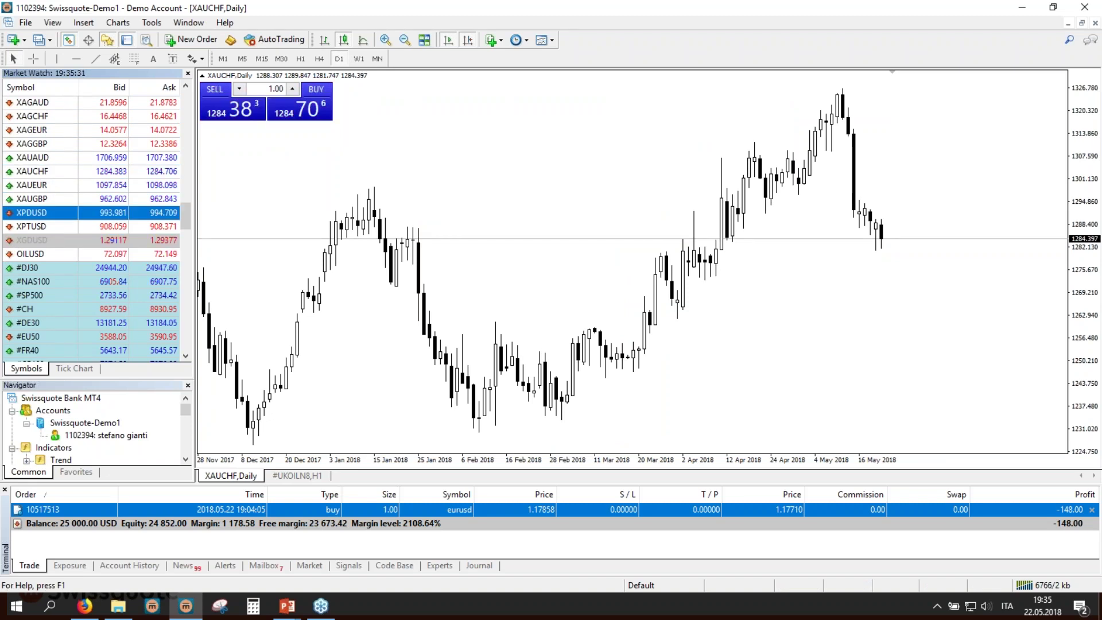
key("Return")
key("Down")
key("Return")
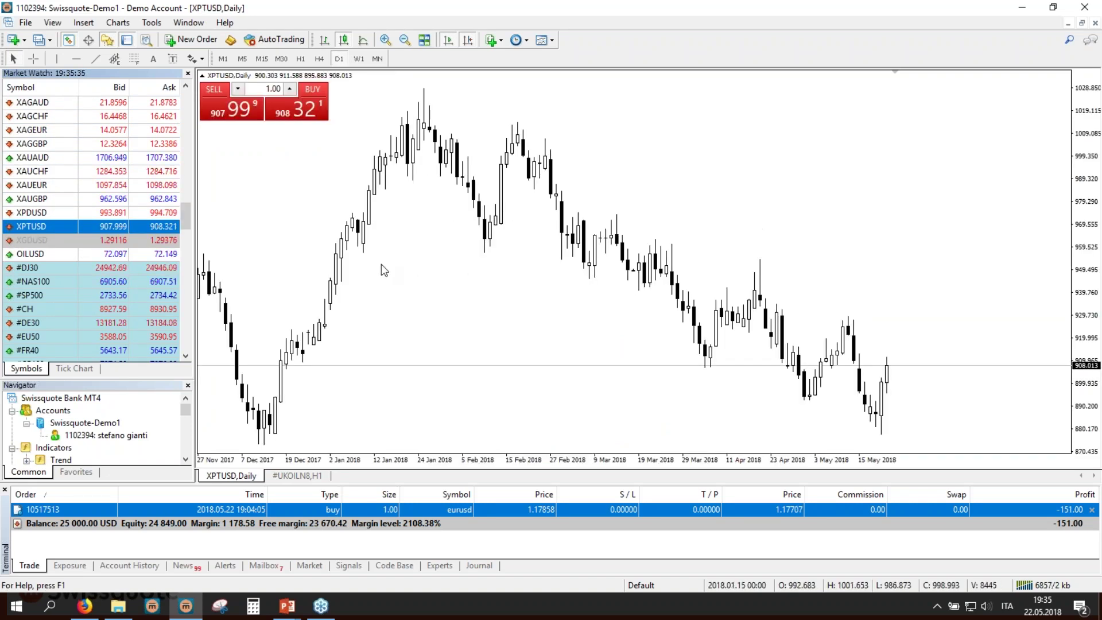
- Look over the metals and currency pairs in Market Watch, and select the spot indices #DJ30 and #NAS100
mouse_move(124, 205)
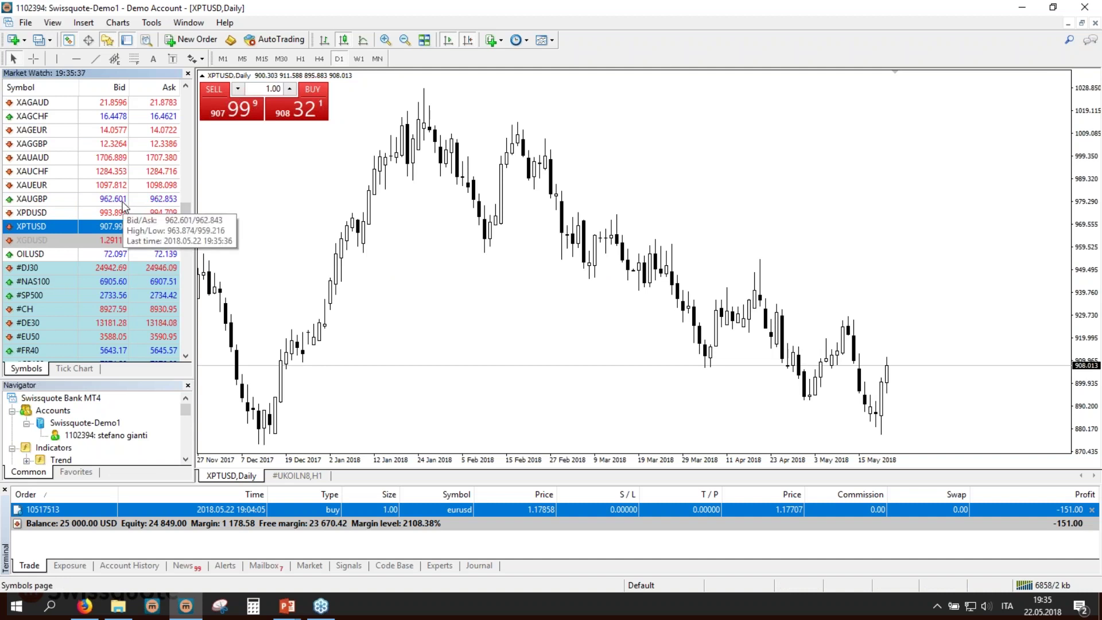
mouse_move(156, 217)
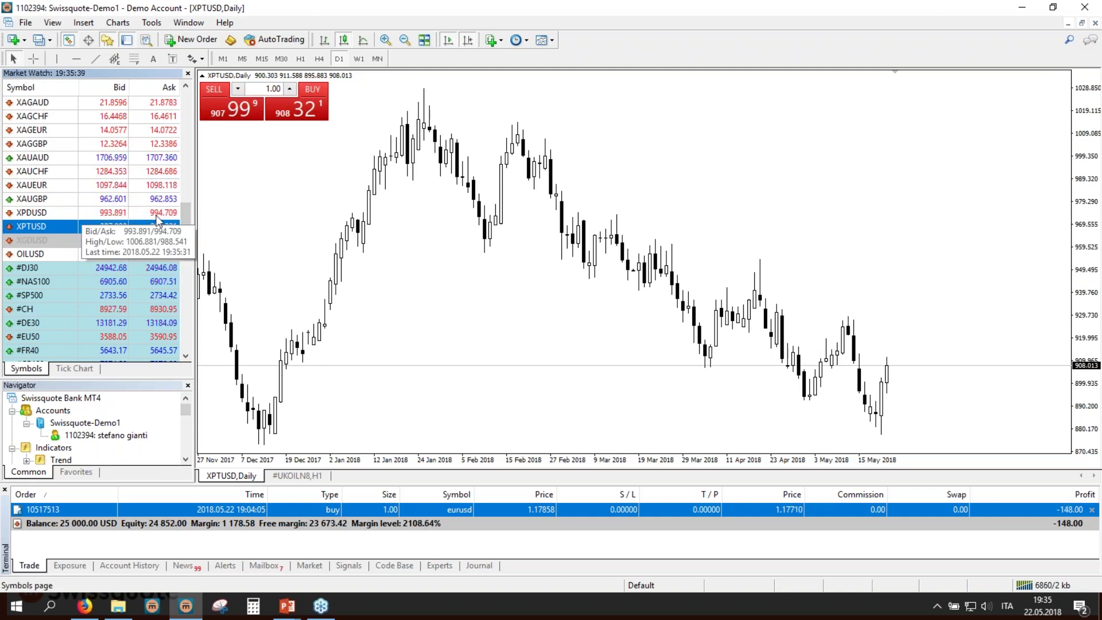
left_click_drag(186, 212, 186, 105)
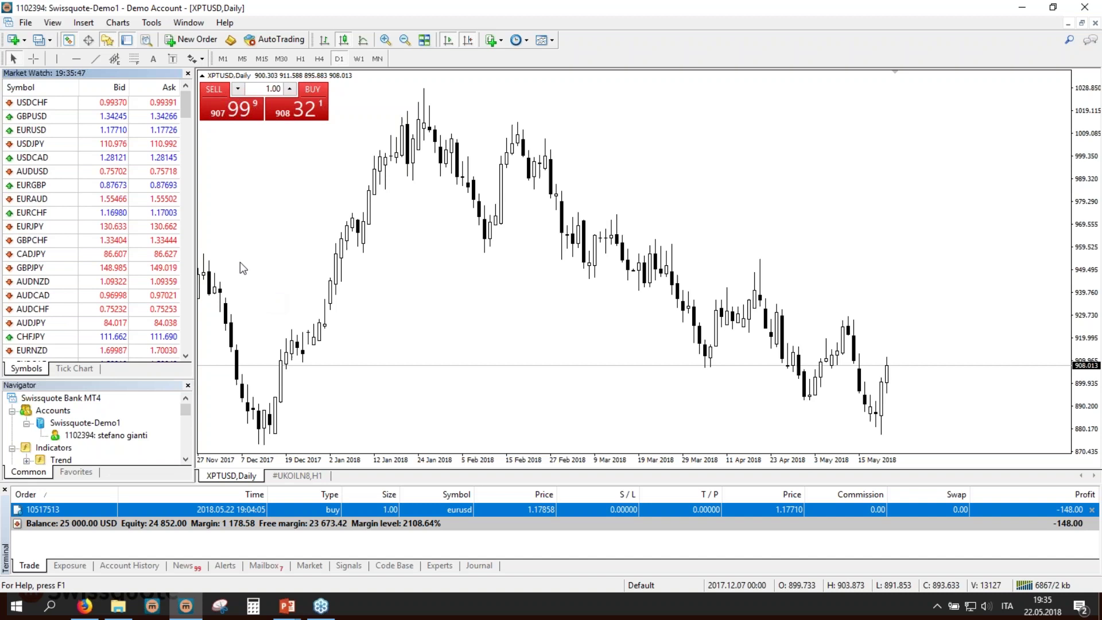
left_click_drag(185, 109, 188, 230)
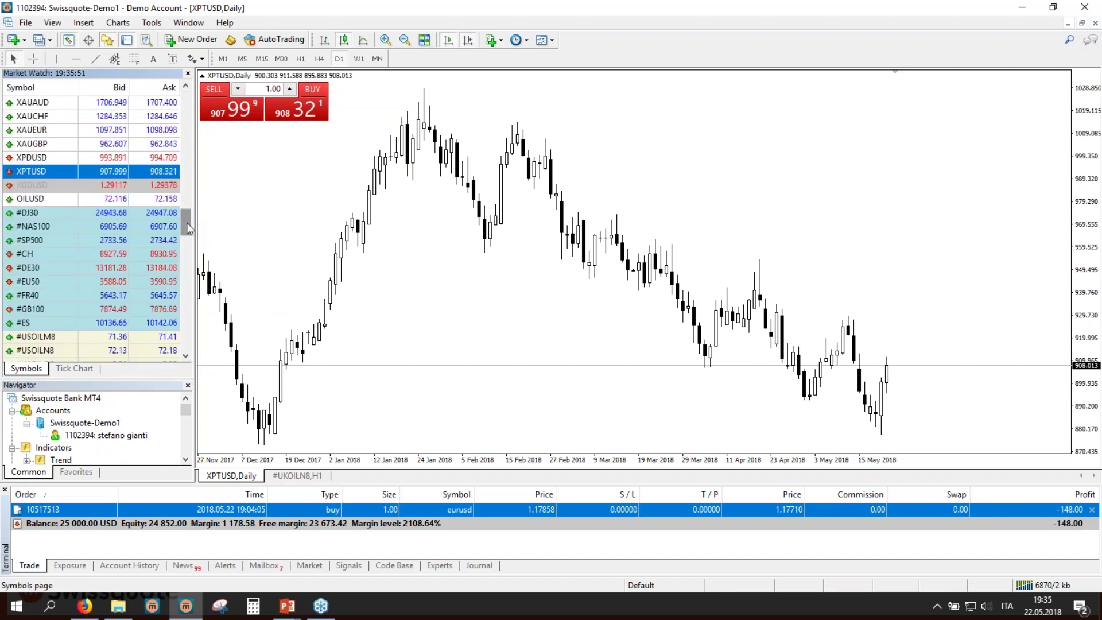
left_click(21, 215)
left_click(26, 226)
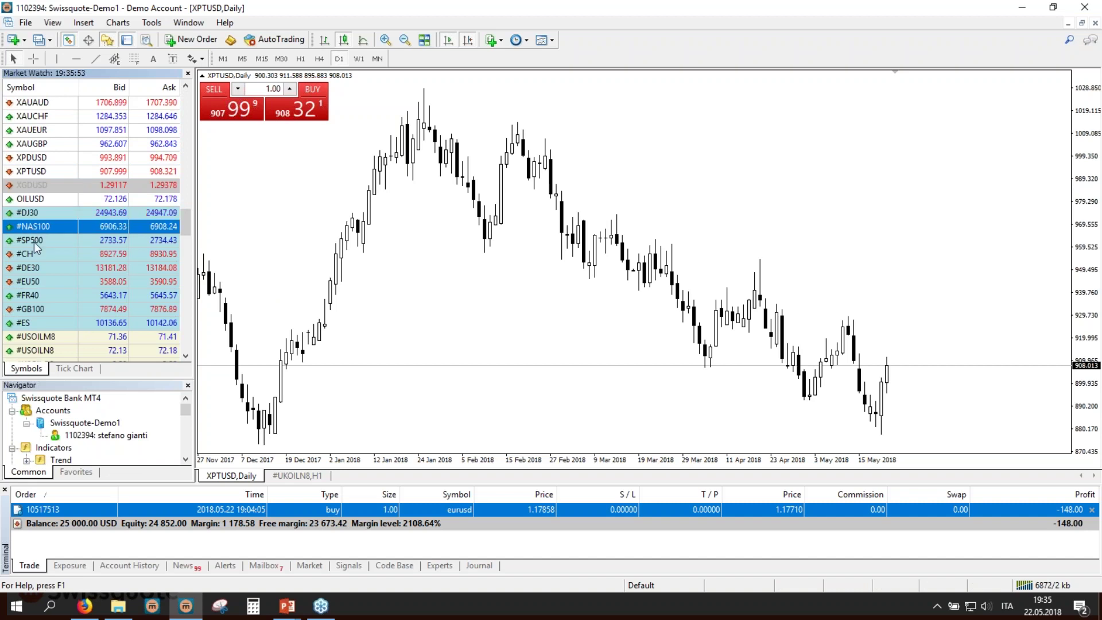
- Select the forward CFDs #NGM8 and #USOILN8 in Market Watch and look through the other commodity forwards
scroll(32, 241, "down", 1)
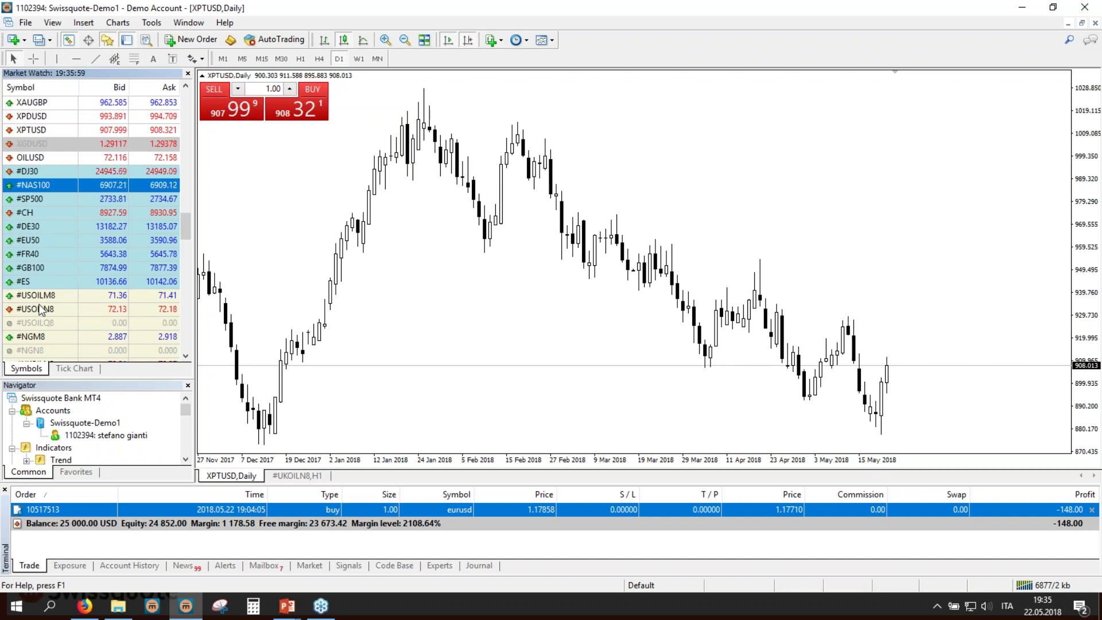
left_click(34, 337)
left_click(36, 312)
scroll(36, 312, "down", 4)
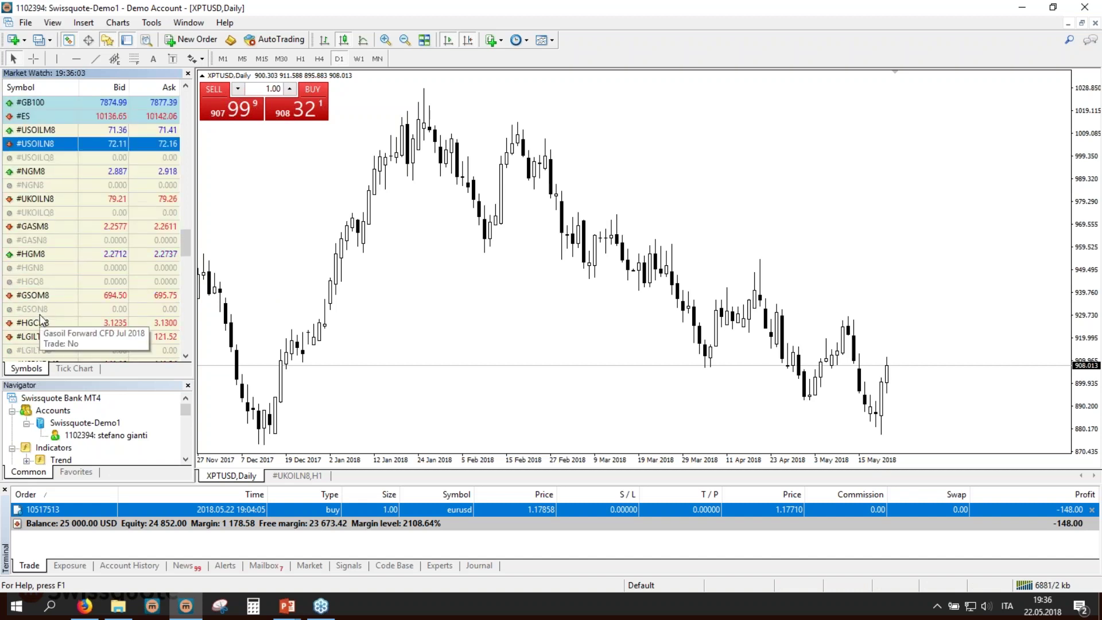
scroll(40, 319, "up", 4)
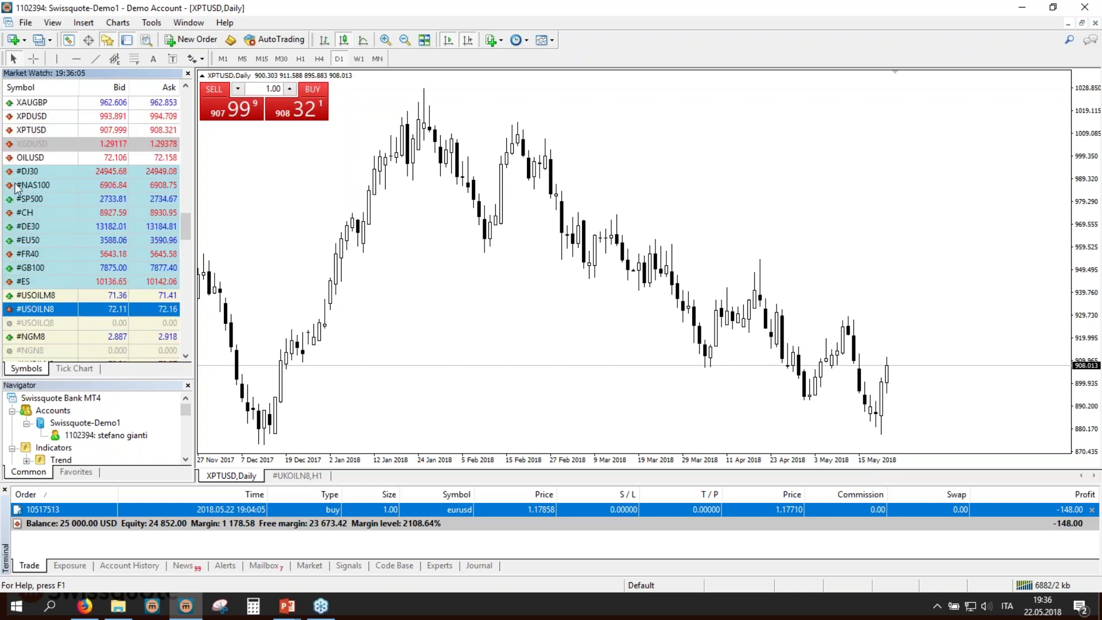
- Point out the spot indices #DJ30 and #NAS100 in Market Watch, and load #ES into the XPTUSD chart
left_click(39, 170)
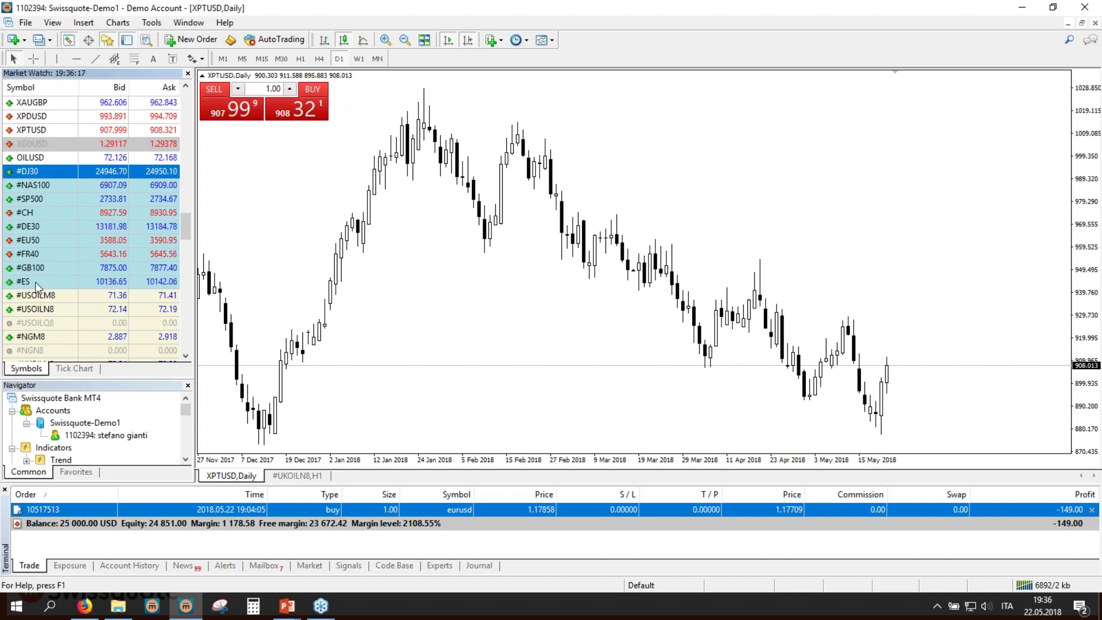
left_click(35, 185)
left_click(35, 172)
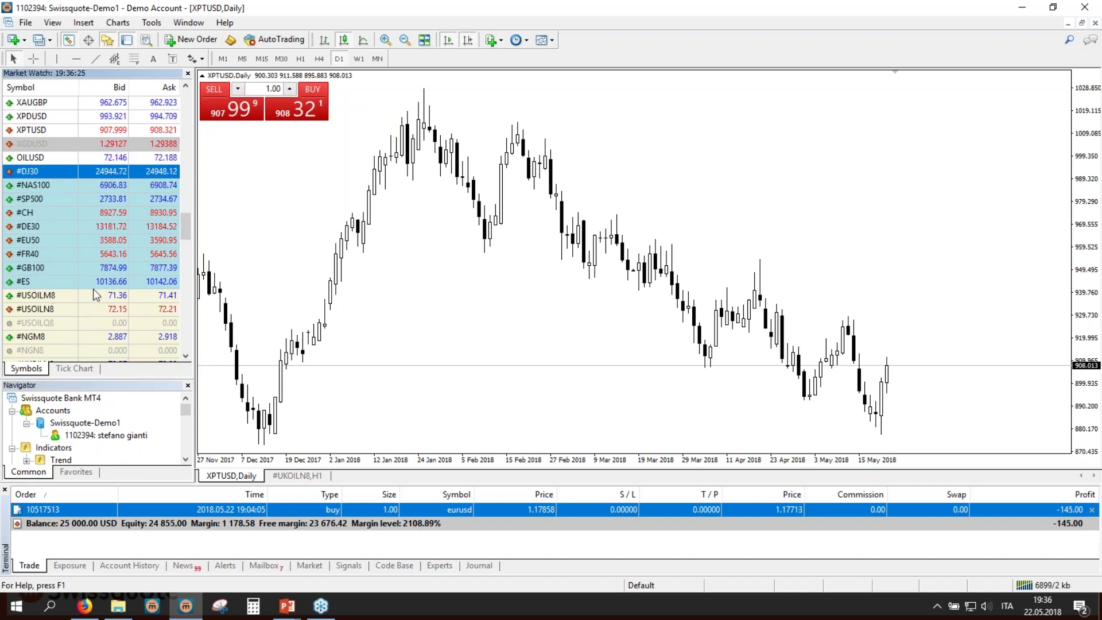
left_click_drag(86, 281, 527, 330)
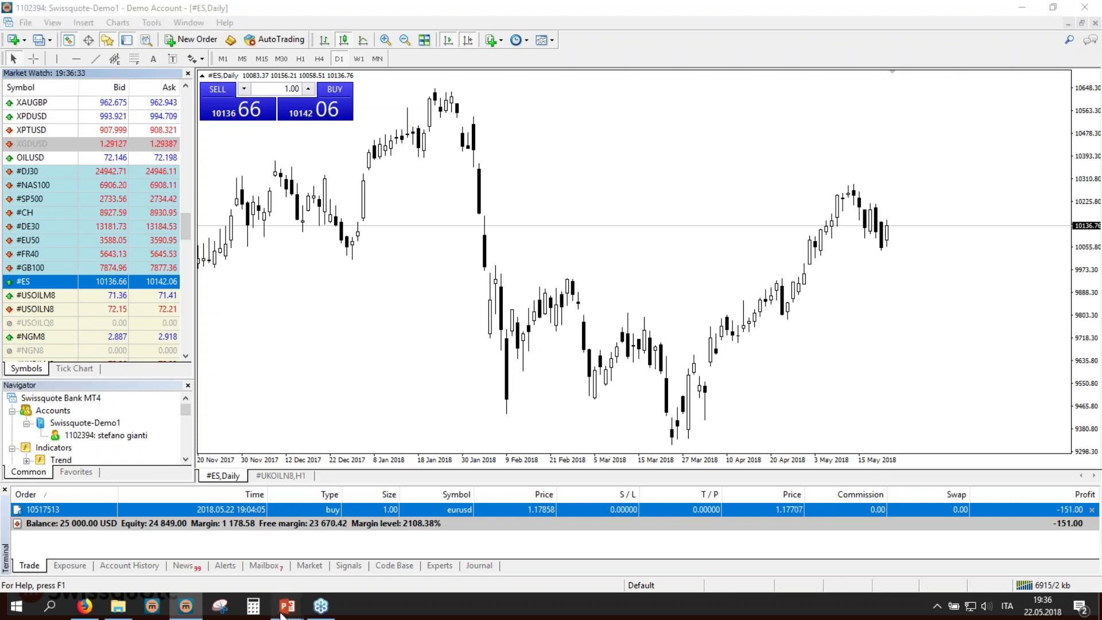
- Switch to the PowerPoint slide show and advance past the "Contracts specifications" slide
mouse_move(286, 609)
left_click(336, 558)
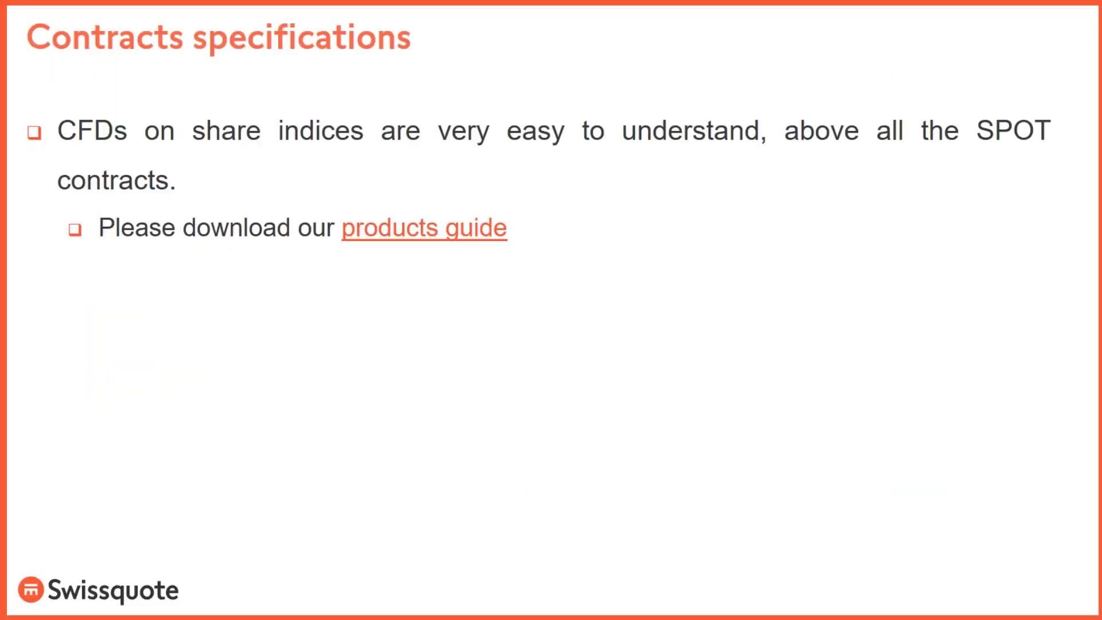
key("Right")
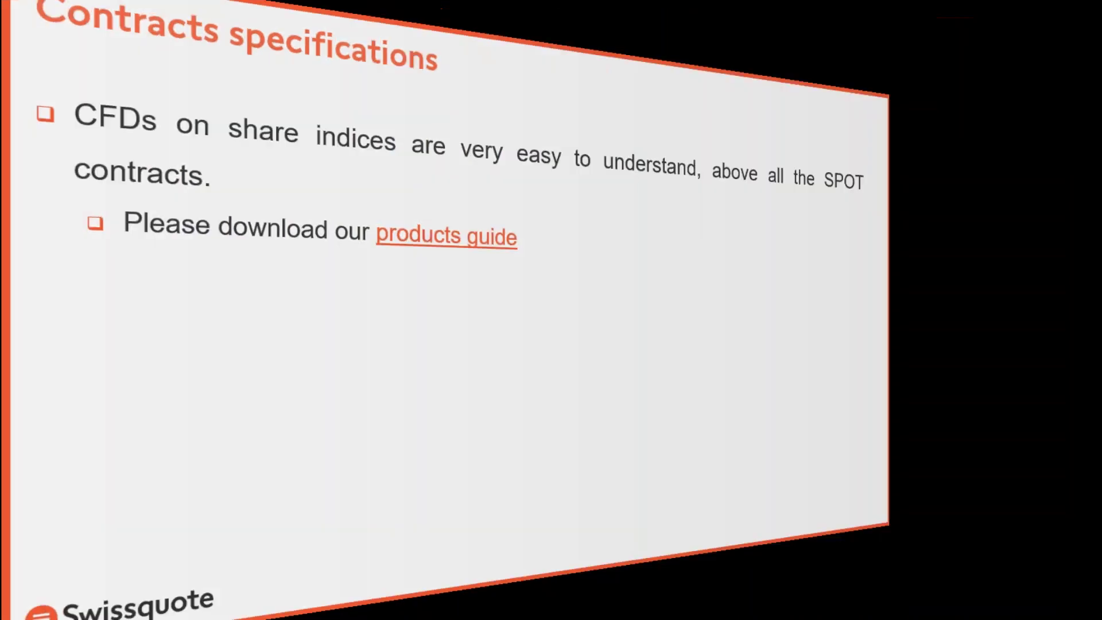